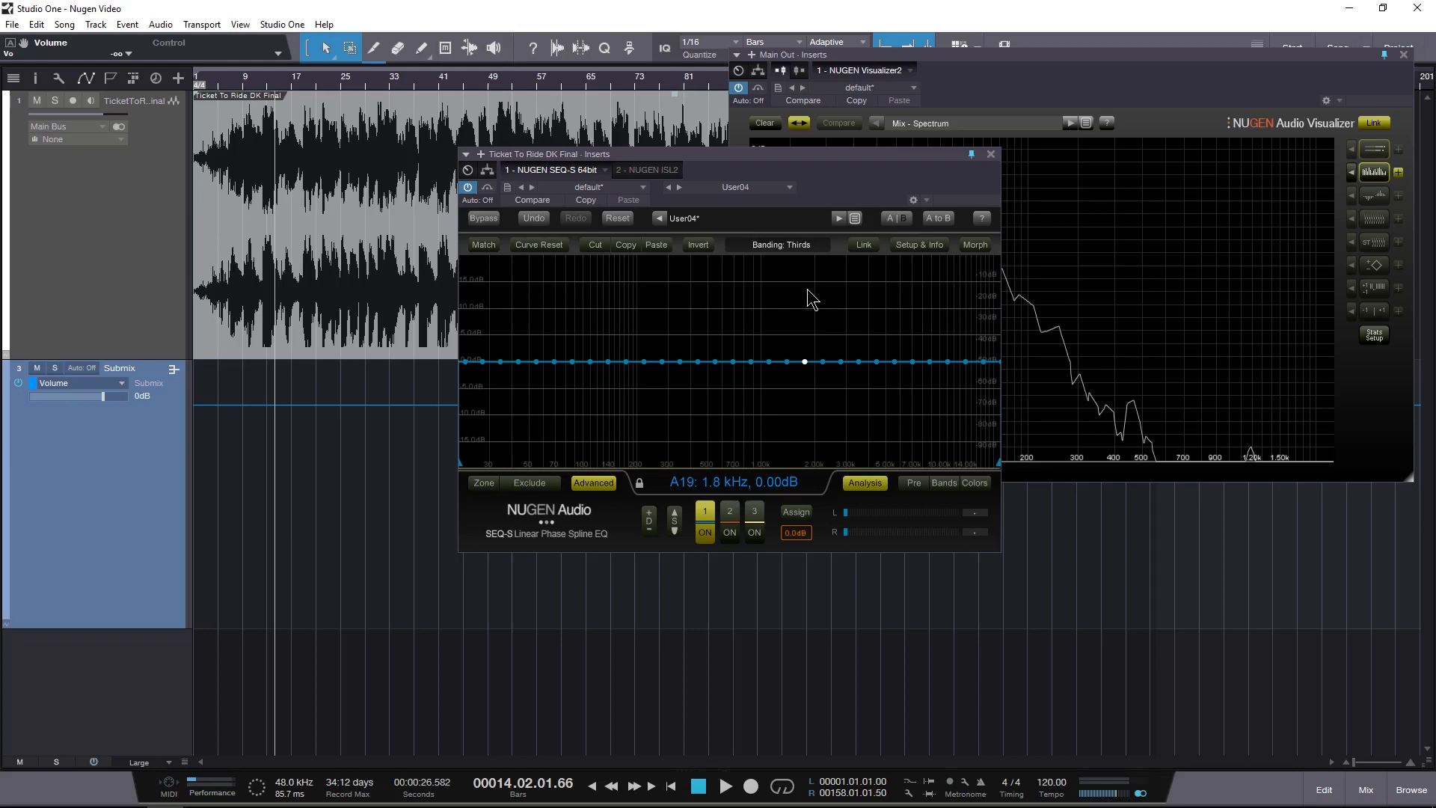
# Sketch a broad boost and a raised low end, then use Curve Reset to flatten the curve
pyautogui.moveTo(990, 366)
pyautogui.mouseDown()
pyautogui.moveTo(944, 325)
pyautogui.moveTo(876, 315)
pyautogui.moveTo(704, 325)
pyautogui.moveTo(454, 494)
pyautogui.mouseUp()
pyautogui.moveTo(464, 371)
pyautogui.mouseDown()
pyautogui.moveTo(483, 328)
pyautogui.moveTo(607, 366)
pyautogui.moveTo(687, 444)
pyautogui.moveTo(757, 424)
pyautogui.moveTo(746, 337)
pyautogui.moveTo(625, 354)
pyautogui.moveTo(631, 475)
pyautogui.moveTo(572, 369)
pyautogui.moveTo(584, 323)
pyautogui.moveTo(647, 314)
pyautogui.moveTo(849, 360)
pyautogui.moveTo(923, 418)
pyautogui.moveTo(999, 441)
pyautogui.mouseUp()
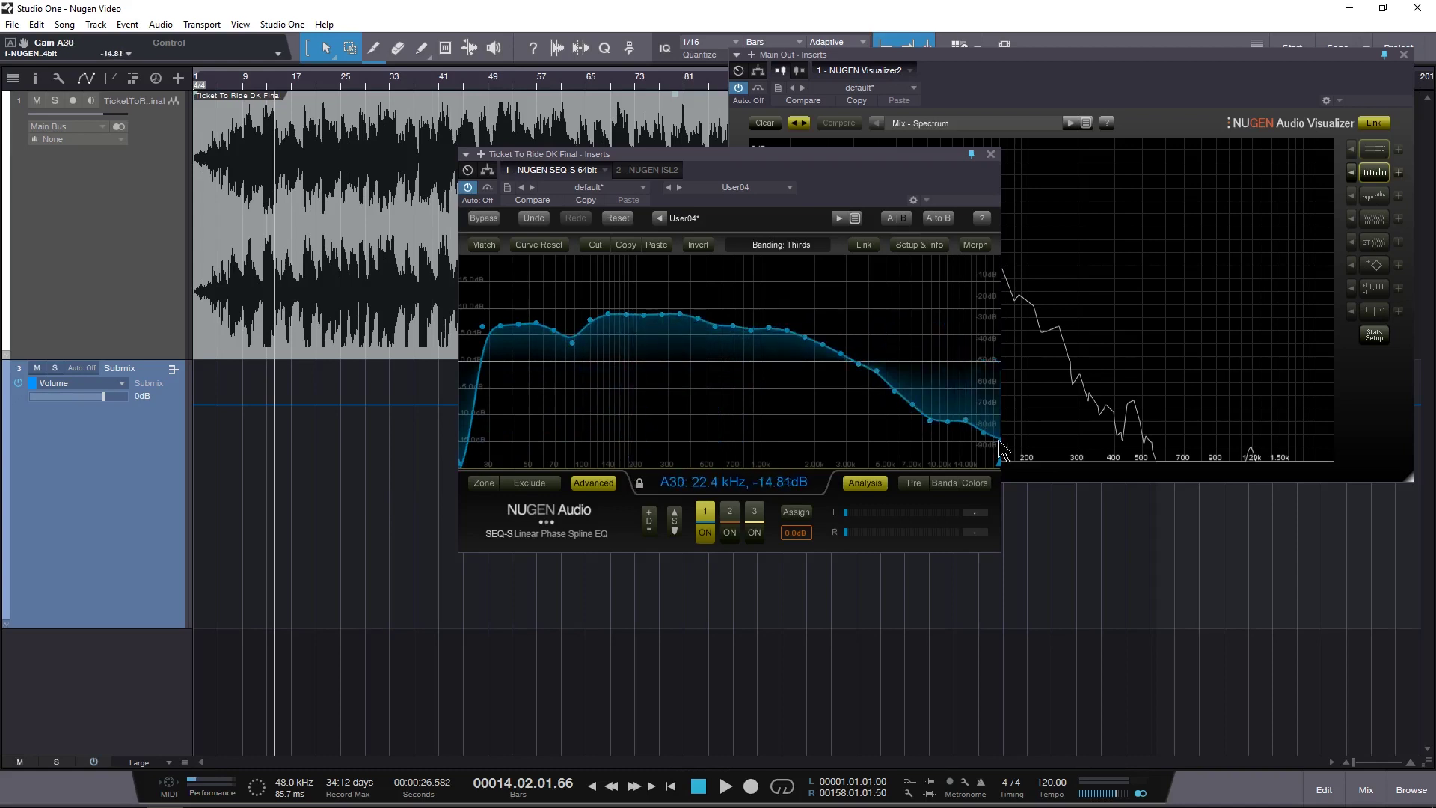
pyautogui.click(547, 247)
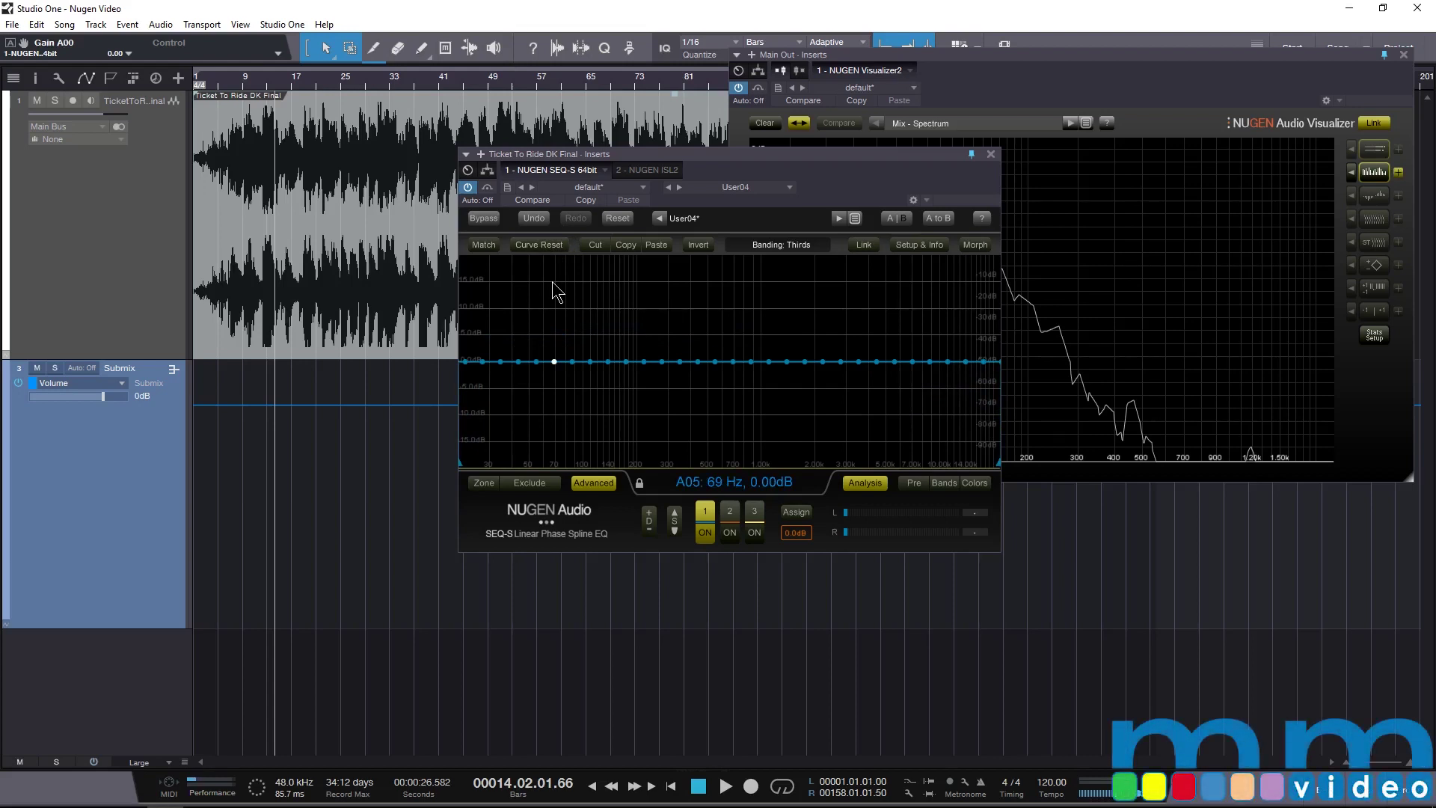
# Try Bark banding with a low boost of about 8 dB at 25 Hz, then Mel with a dip near 107 Hz
pyautogui.click(781, 247)
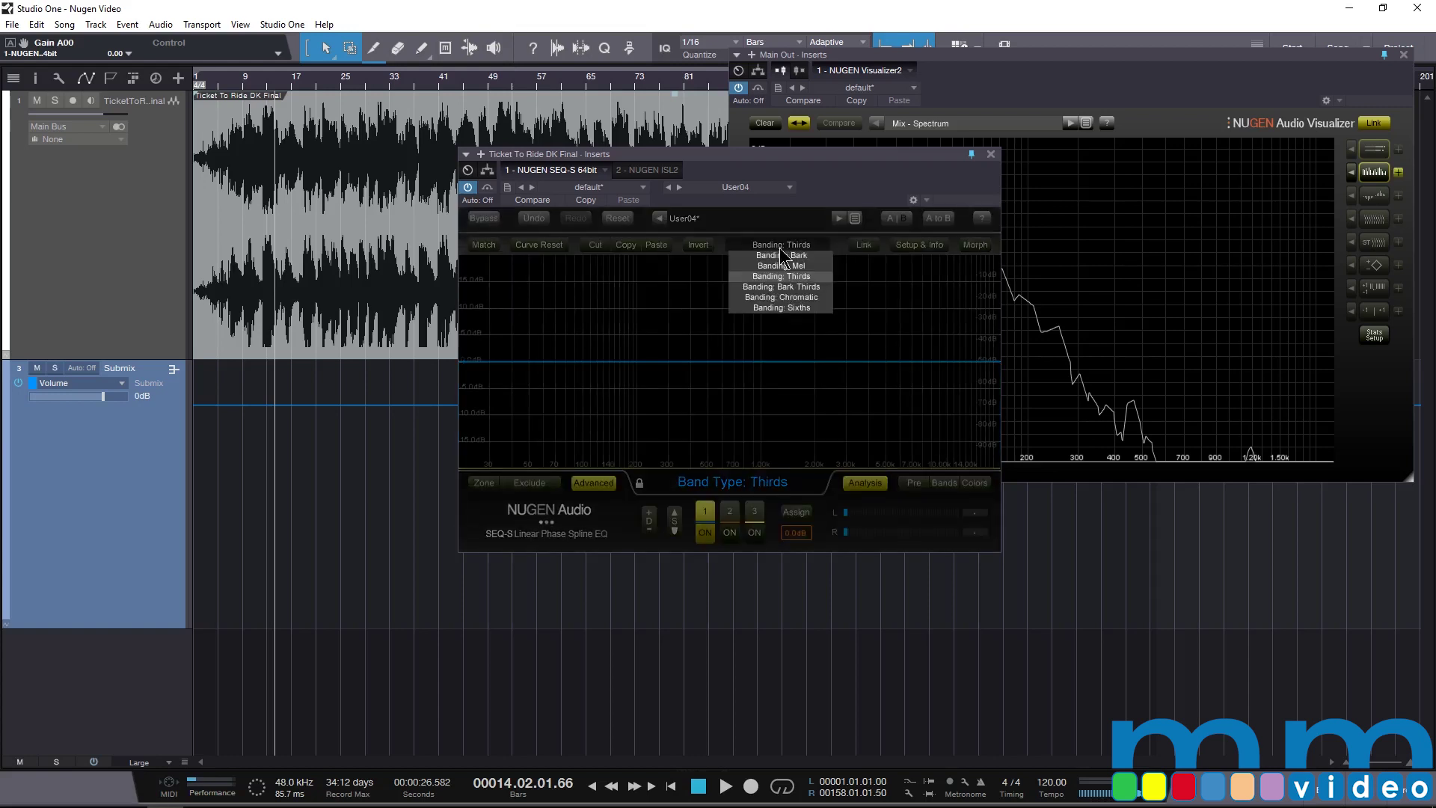
pyautogui.click(781, 257)
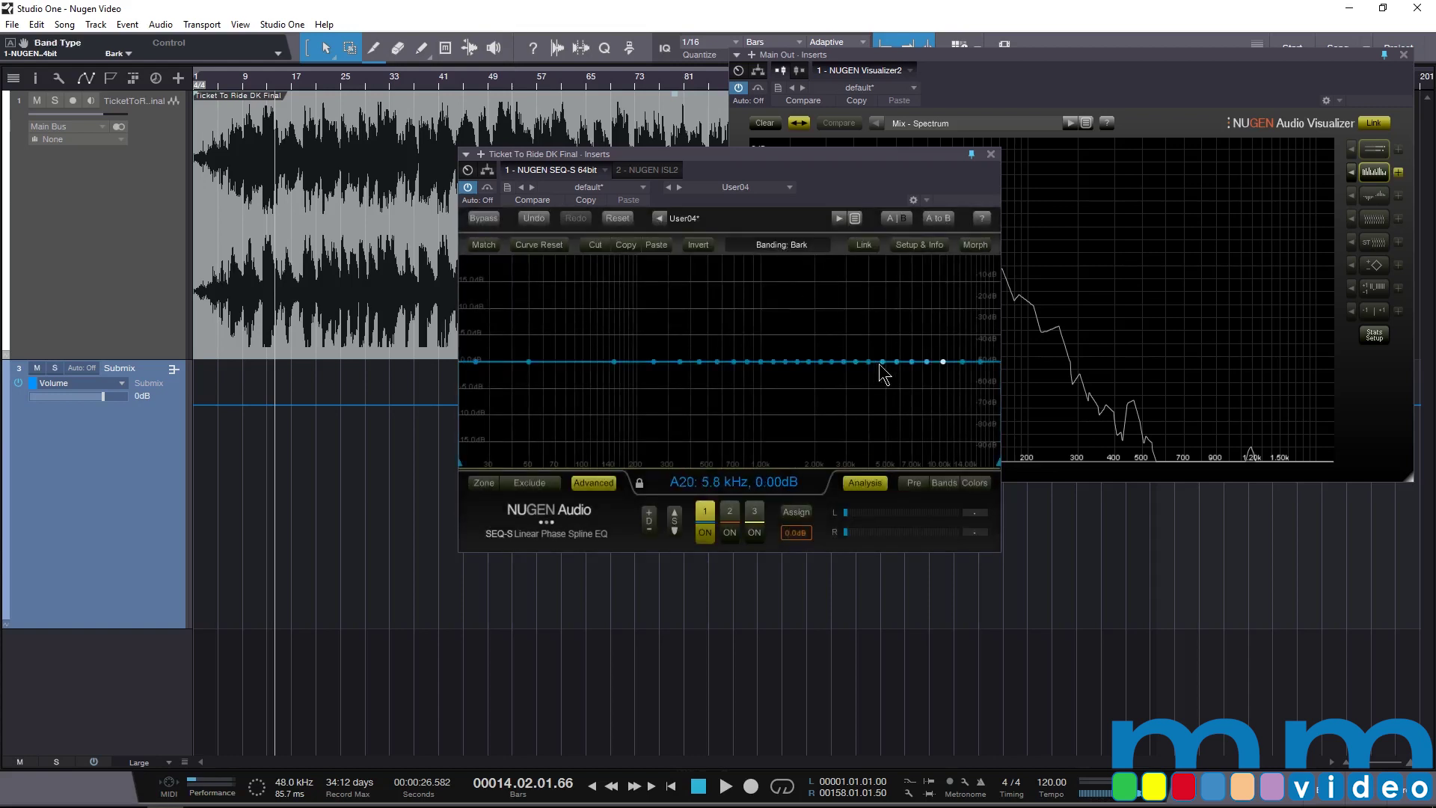
pyautogui.moveTo(529, 362); pyautogui.dragTo(531, 322)
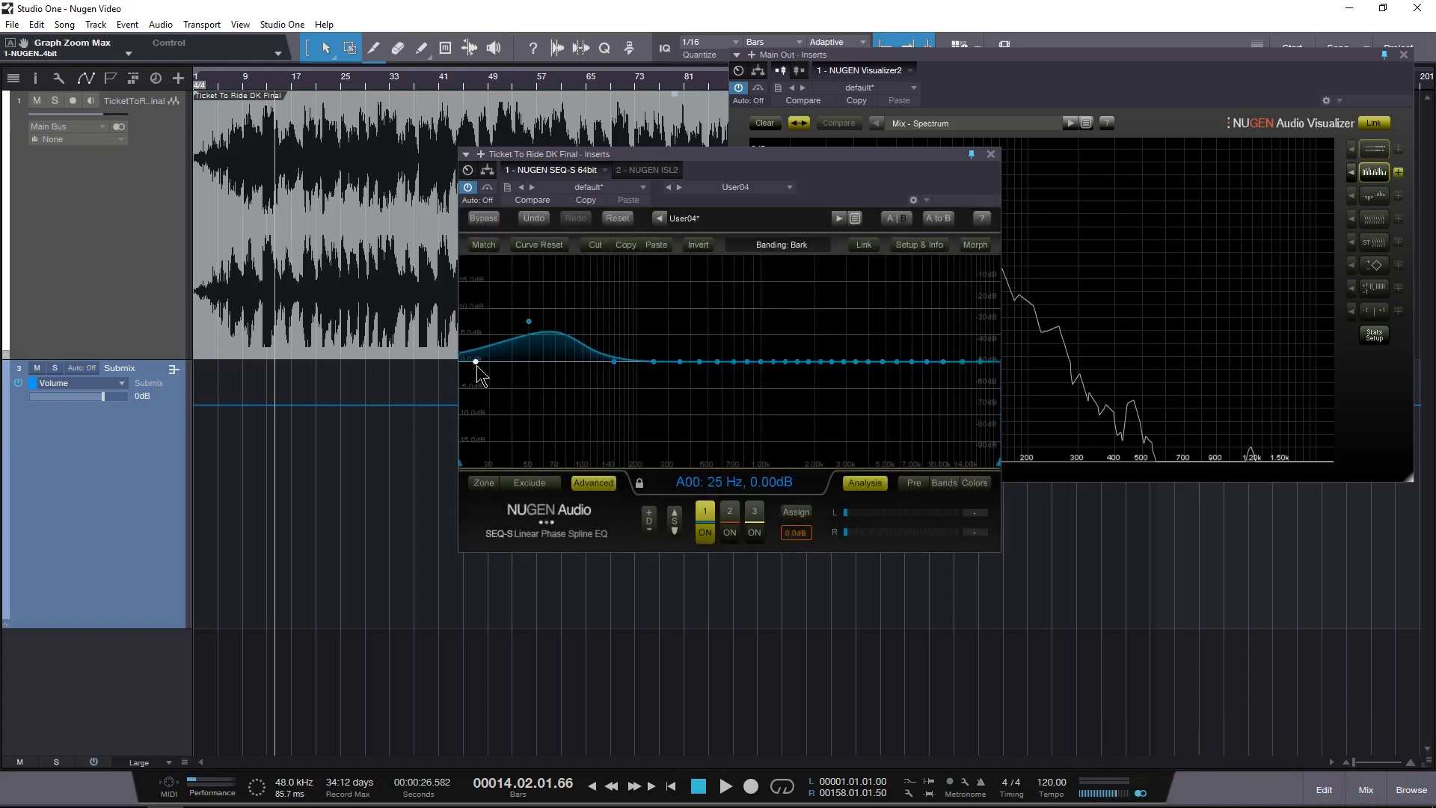
pyautogui.moveTo(476, 362); pyautogui.dragTo(529, 350)
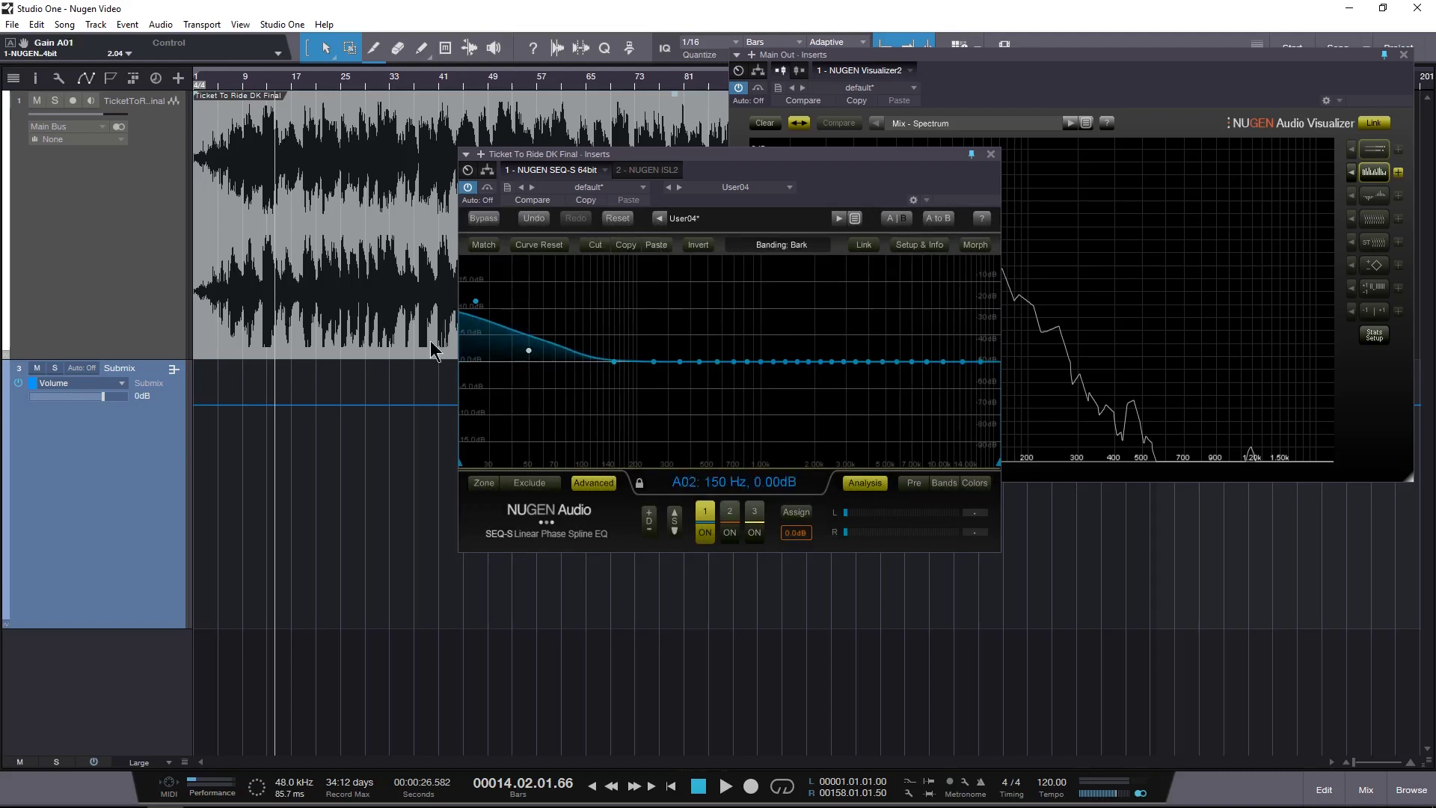
pyautogui.click(745, 246)
pyautogui.click(769, 263)
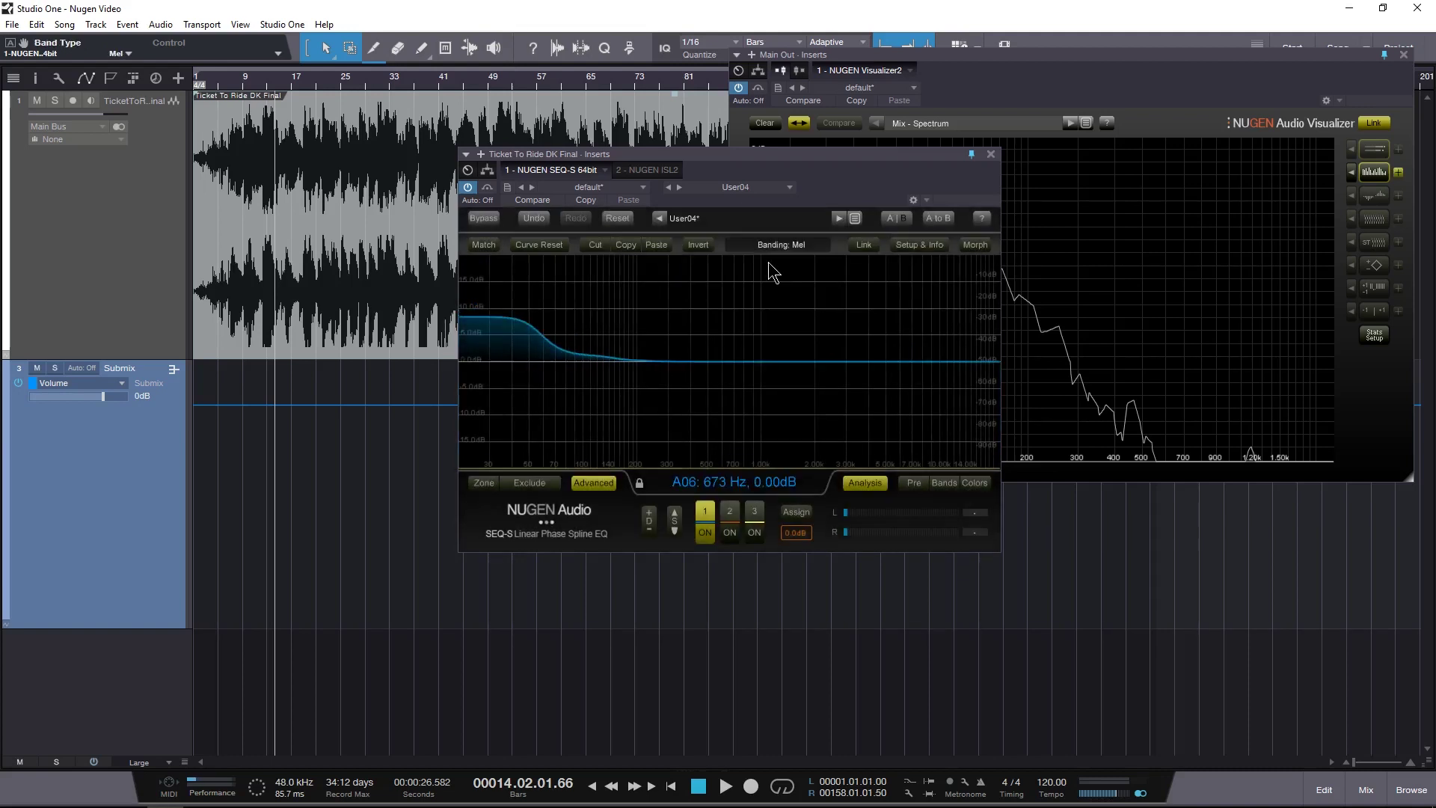
pyautogui.moveTo(582, 360); pyautogui.dragTo(587, 388)
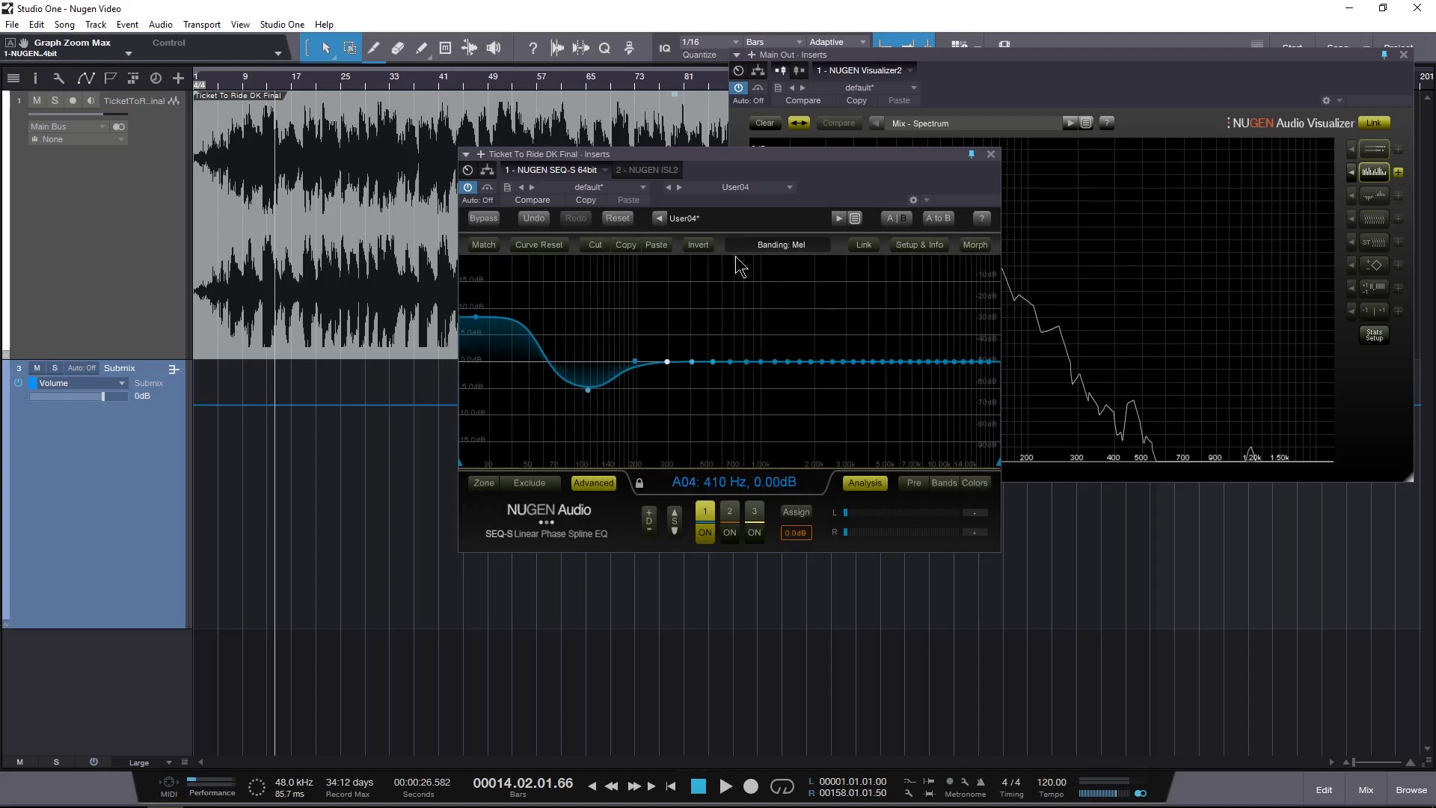
# Switch banding to Bark Thirds and sketch peaks near 1 kHz and 3.8 kHz
pyautogui.click(782, 246)
pyautogui.click(791, 283)
pyautogui.click(798, 245)
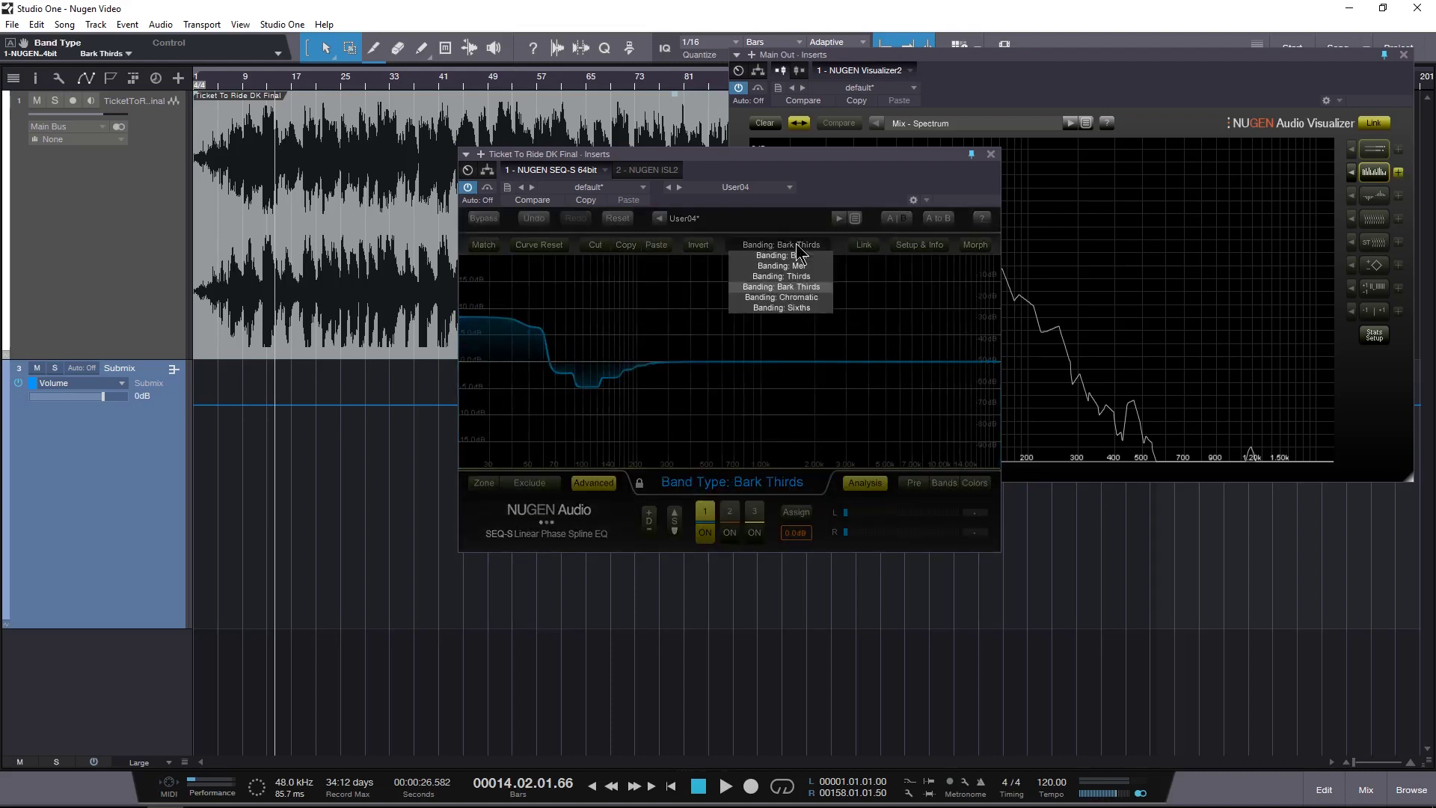
pyautogui.click(799, 293)
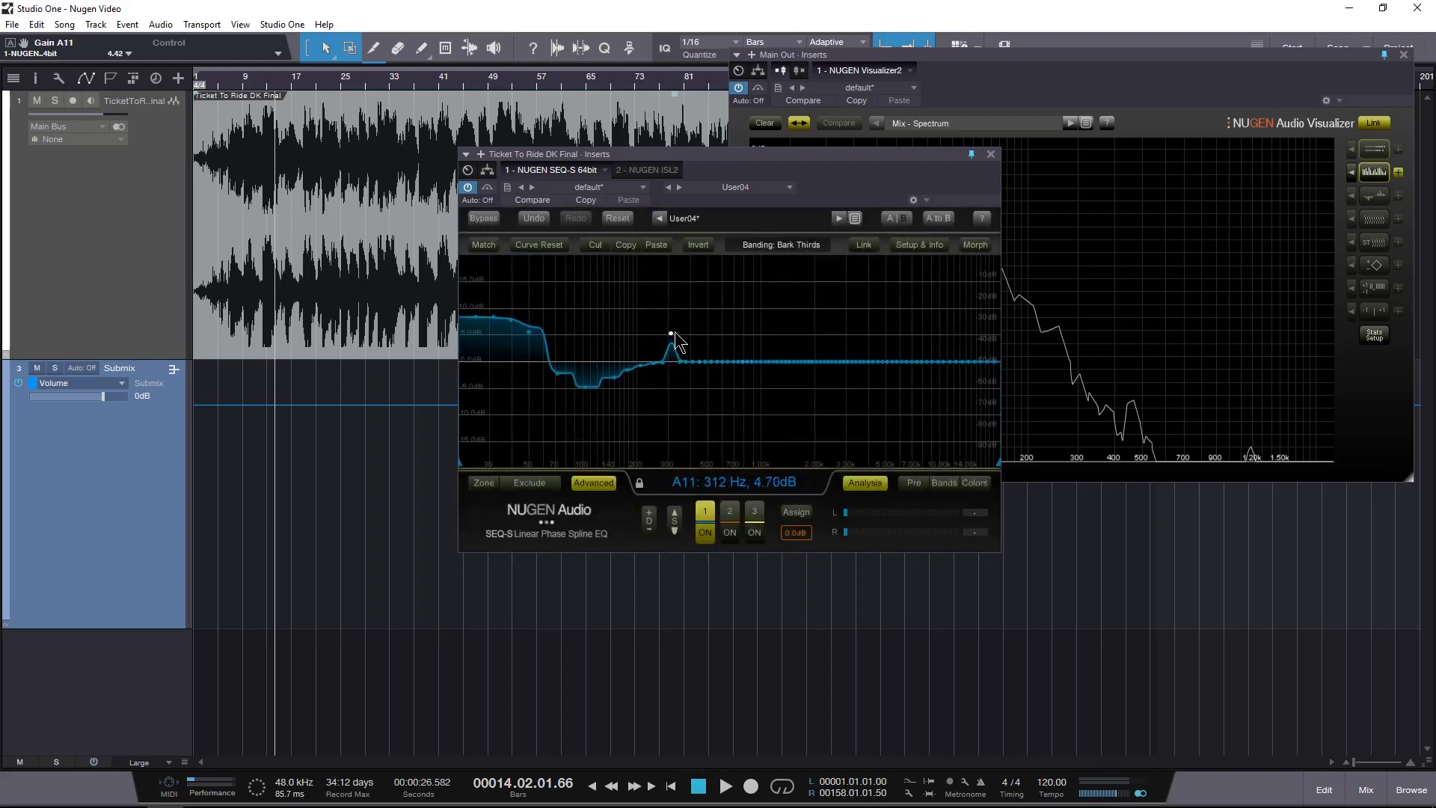
pyautogui.moveTo(752, 344)
pyautogui.mouseDown()
pyautogui.moveTo(820, 372)
pyautogui.moveTo(866, 329)
pyautogui.mouseUp()
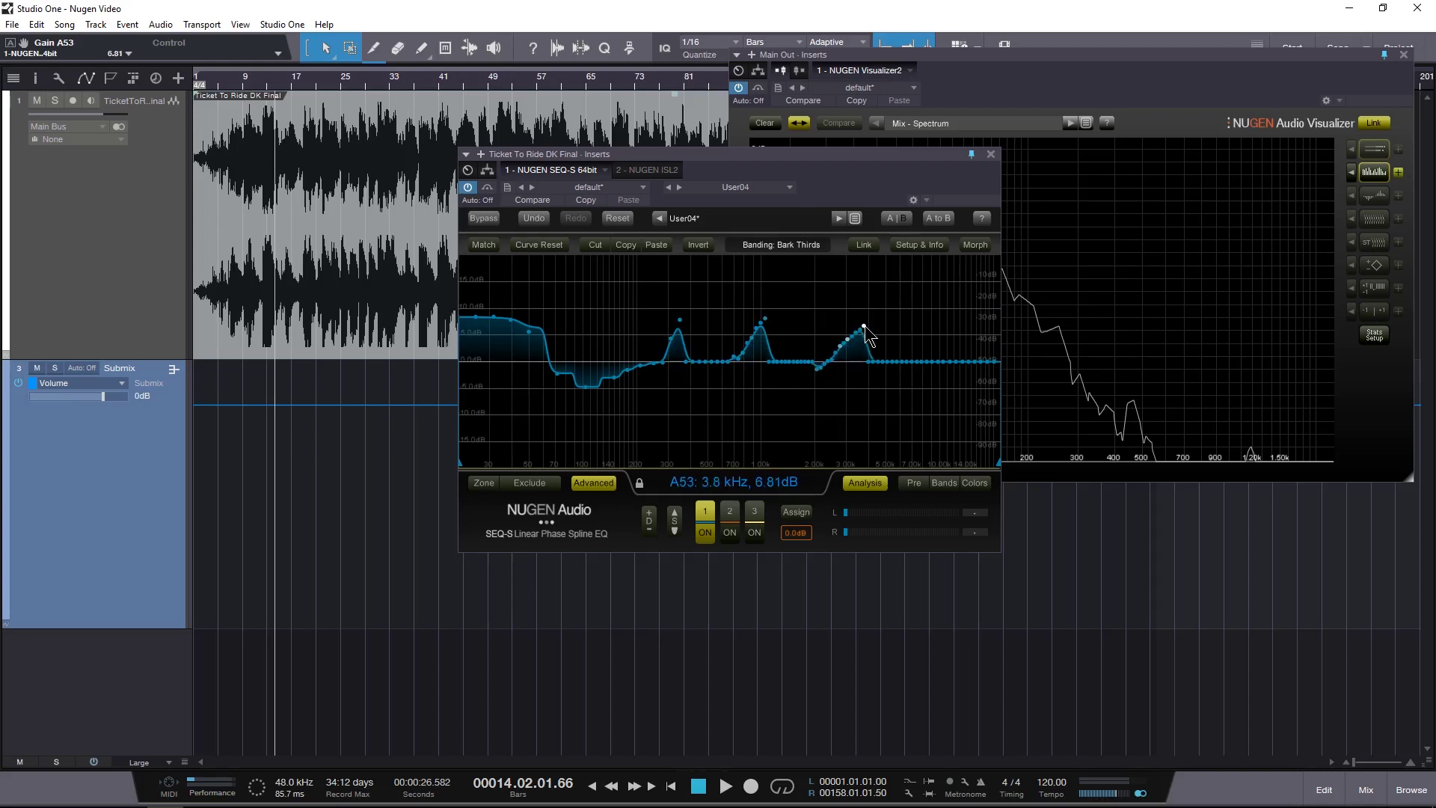
# Try Chromatic banding with a broad raised plateau, then Sixths with the highs pulled down
pyautogui.click(786, 249)
pyautogui.click(799, 298)
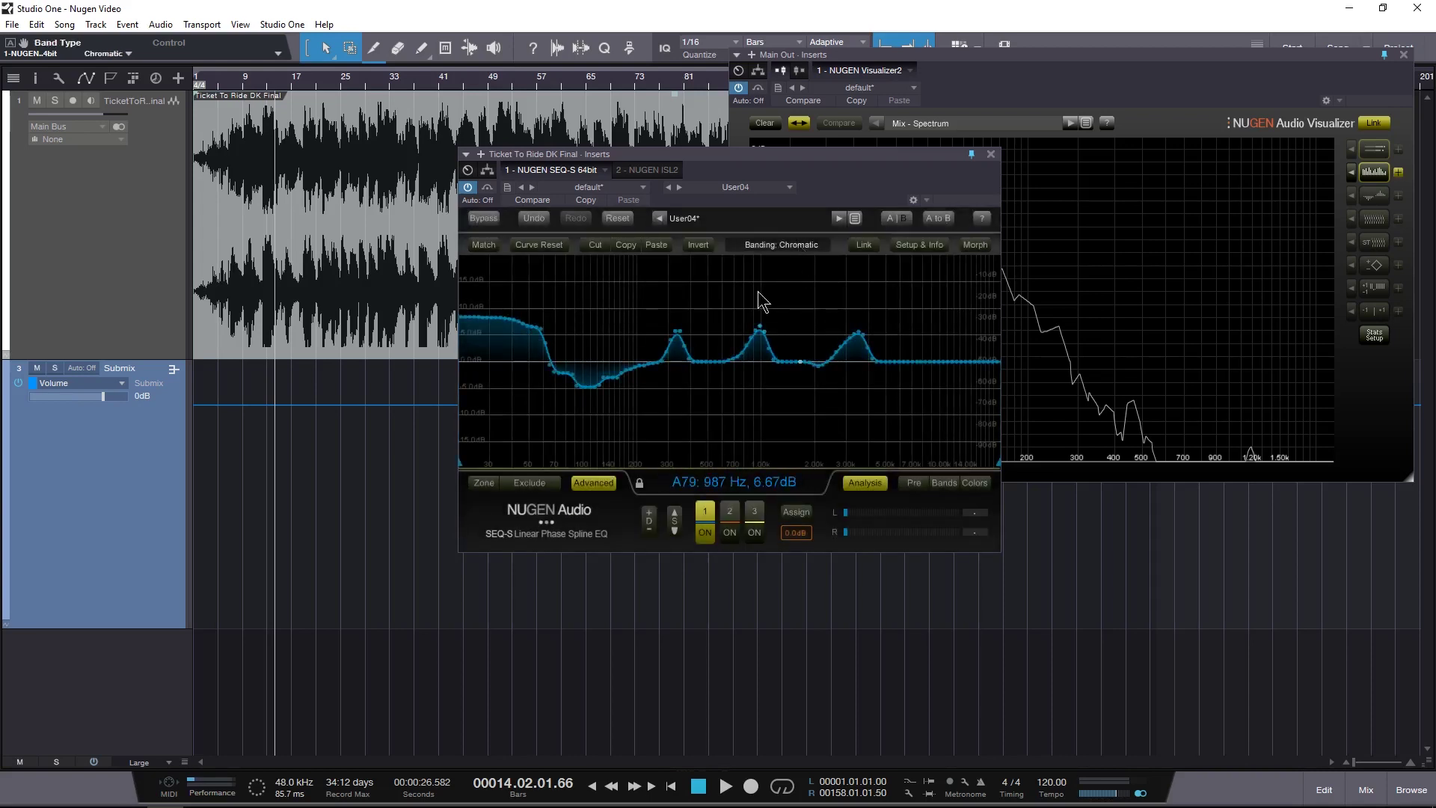
pyautogui.moveTo(931, 351)
pyautogui.mouseDown()
pyautogui.moveTo(883, 292)
pyautogui.moveTo(561, 287)
pyautogui.moveTo(479, 323)
pyautogui.mouseUp()
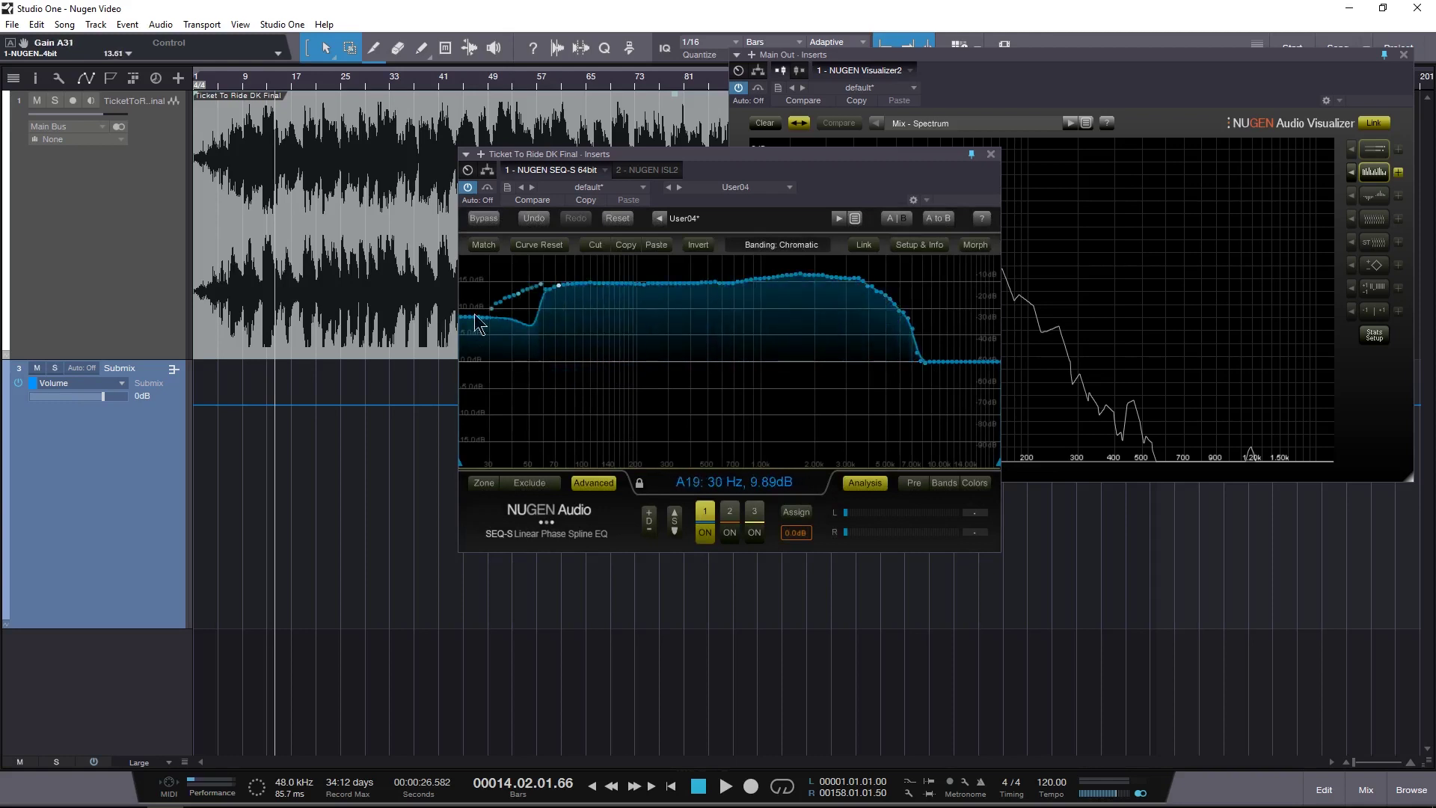
pyautogui.click(782, 245)
pyautogui.click(793, 320)
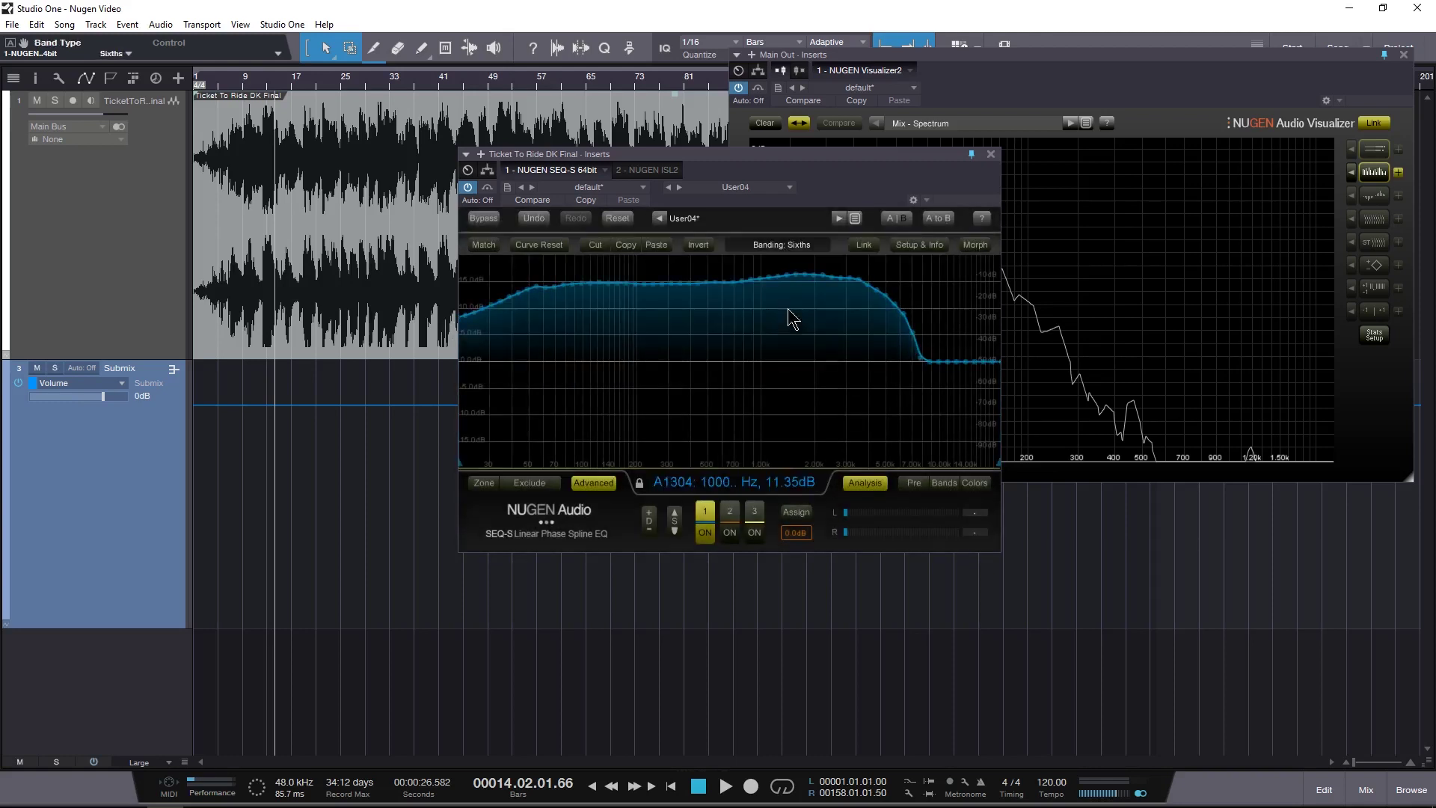
pyautogui.moveTo(937, 356)
pyautogui.mouseDown()
pyautogui.moveTo(943, 423)
pyautogui.moveTo(752, 460)
pyautogui.moveTo(591, 449)
pyautogui.moveTo(527, 384)
pyautogui.moveTo(640, 314)
pyautogui.moveTo(736, 384)
pyautogui.moveTo(833, 425)
pyautogui.moveTo(905, 303)
pyautogui.moveTo(896, 349)
pyautogui.moveTo(945, 389)
pyautogui.mouseUp()
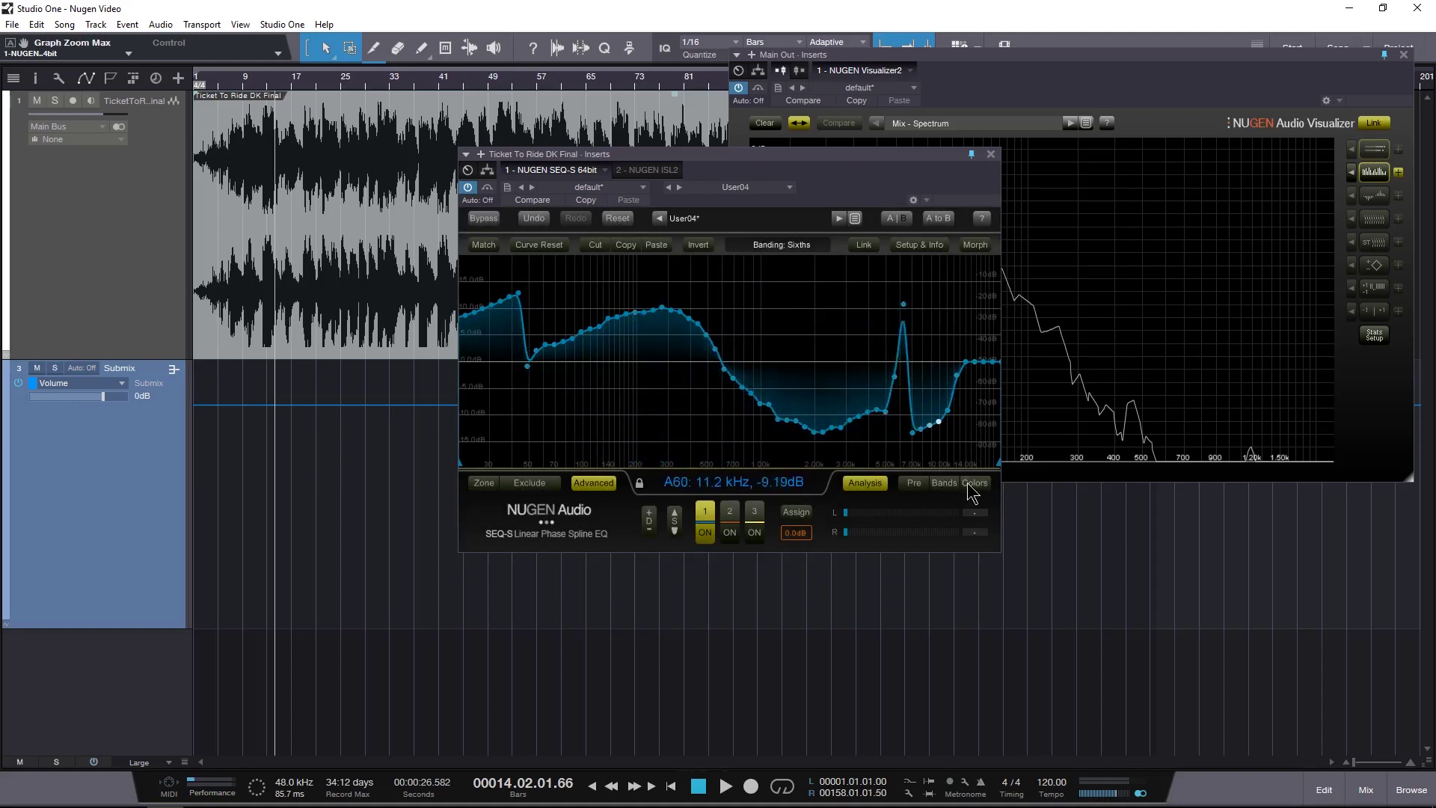
# Compare the Pre analysis and Bands display on the graph, ending with band nodes shown
pyautogui.click(921, 485)
pyautogui.click(940, 487)
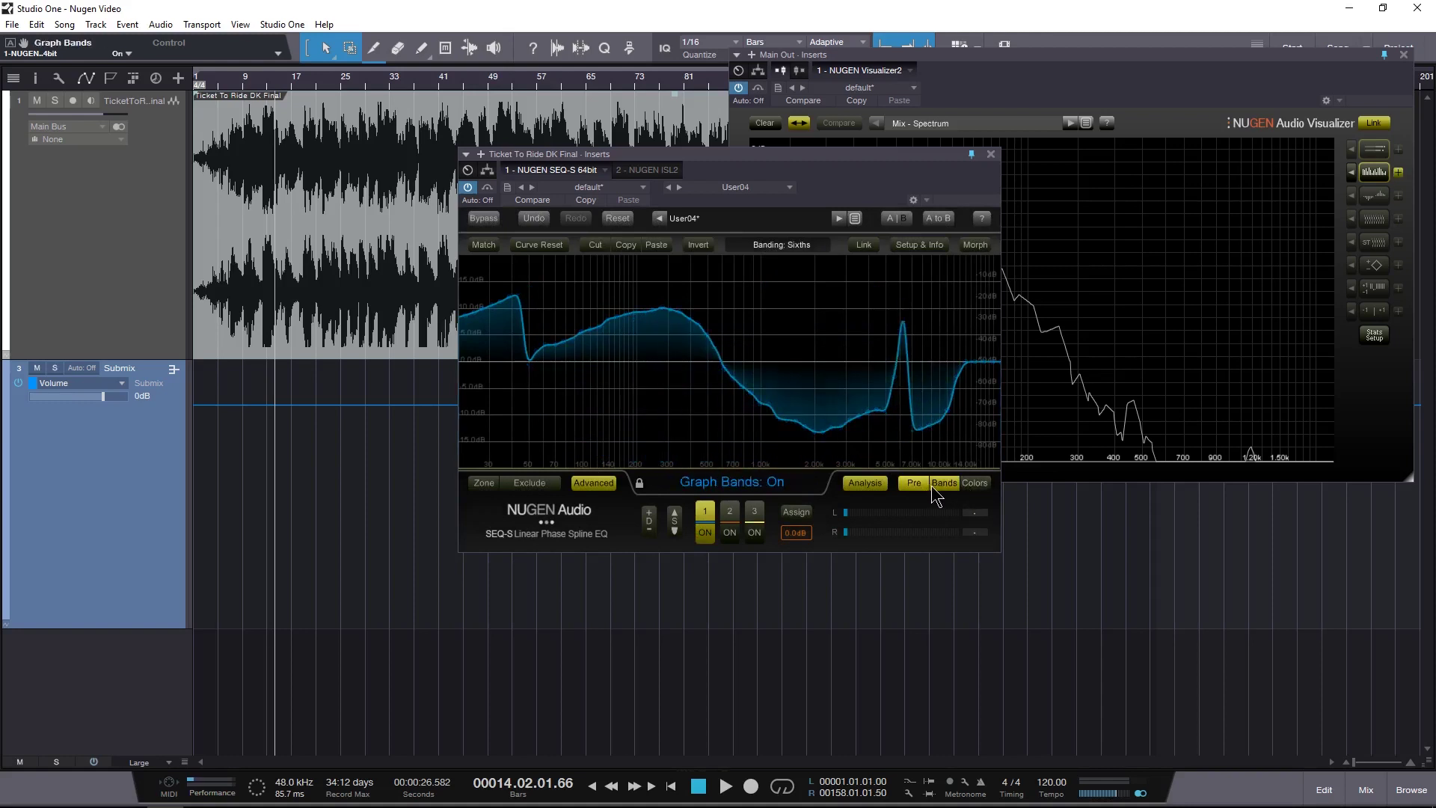
pyautogui.click(937, 487)
pyautogui.click(914, 483)
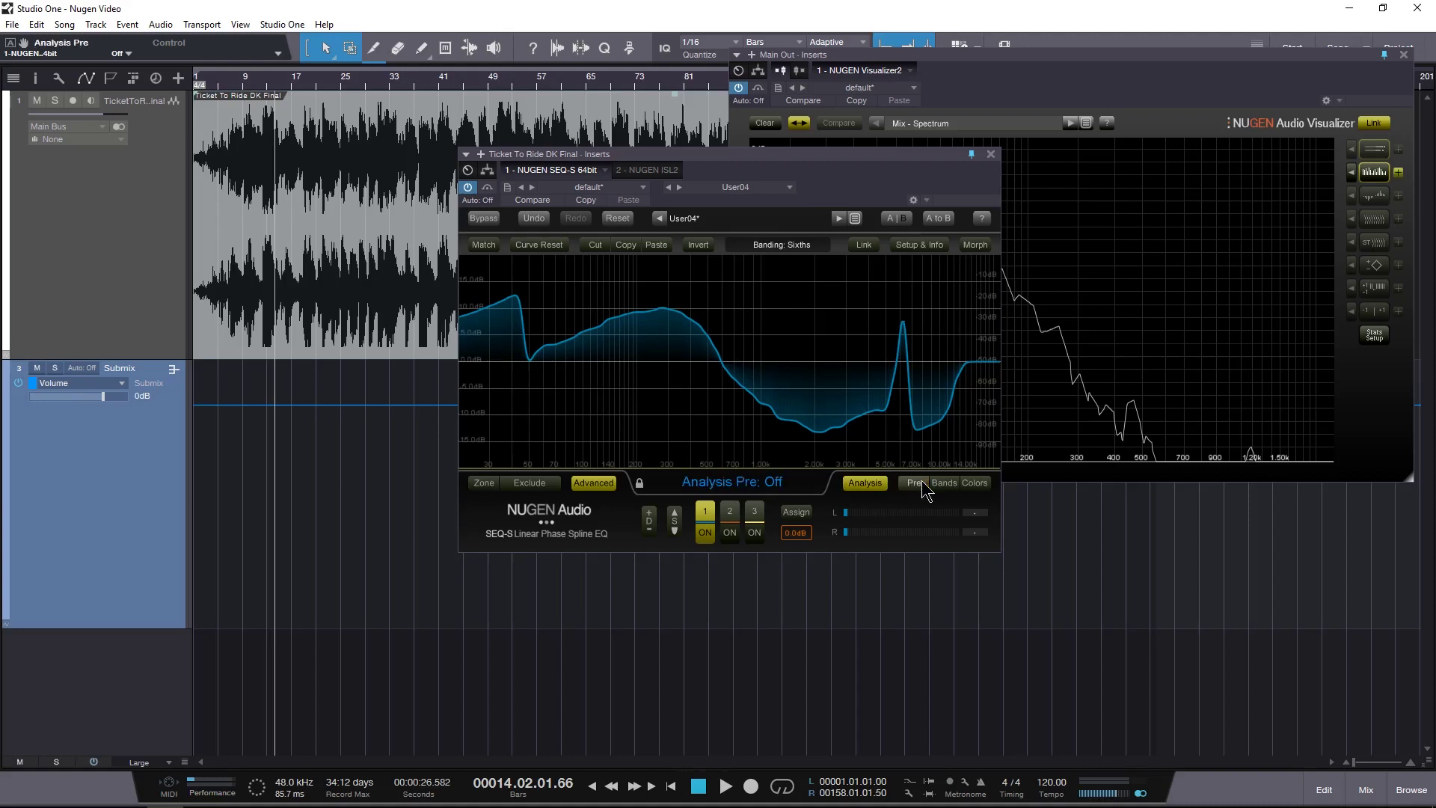
pyautogui.click(944, 483)
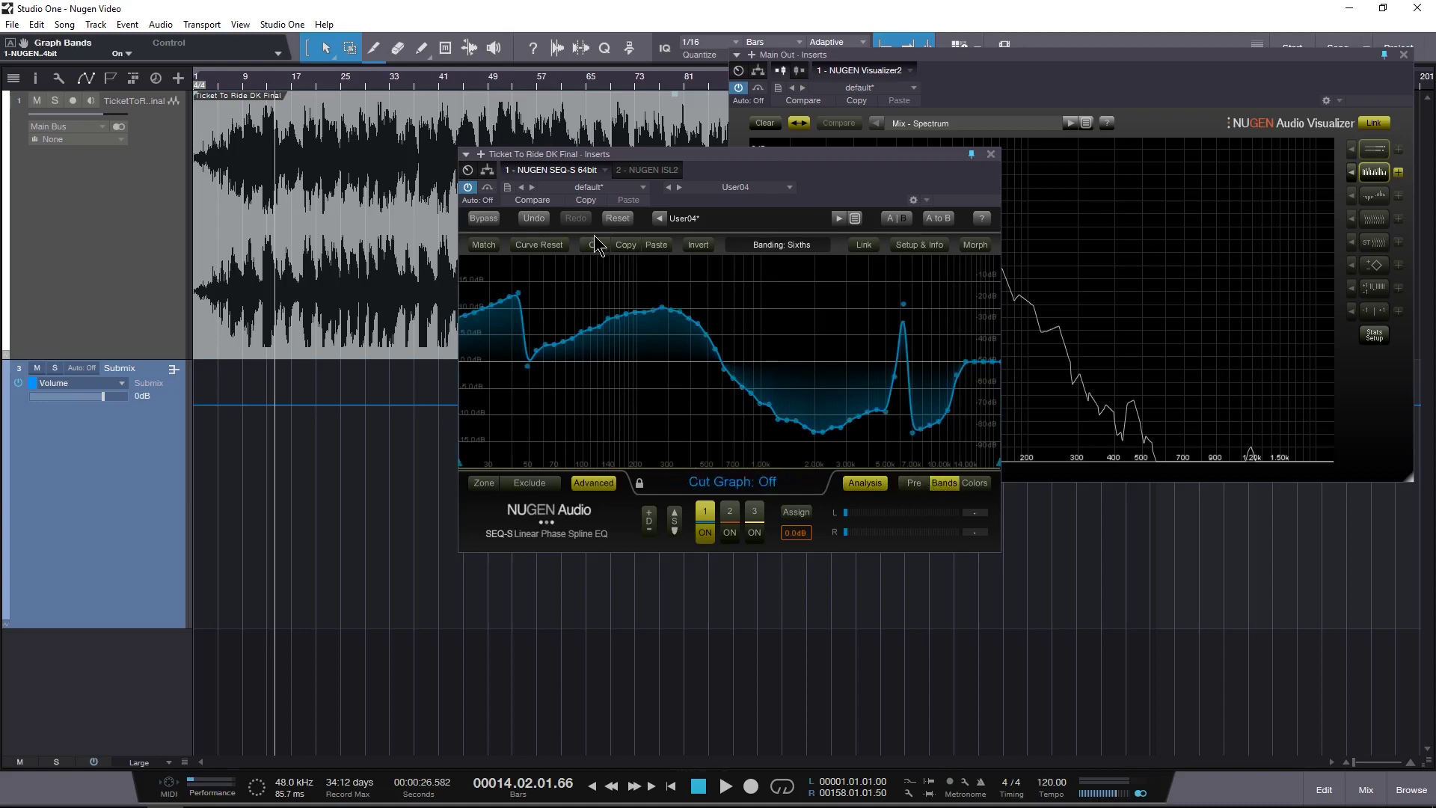
# Flatten the EQ curve and switch banding to Thirds
pyautogui.click(615, 220)
pyautogui.click(773, 246)
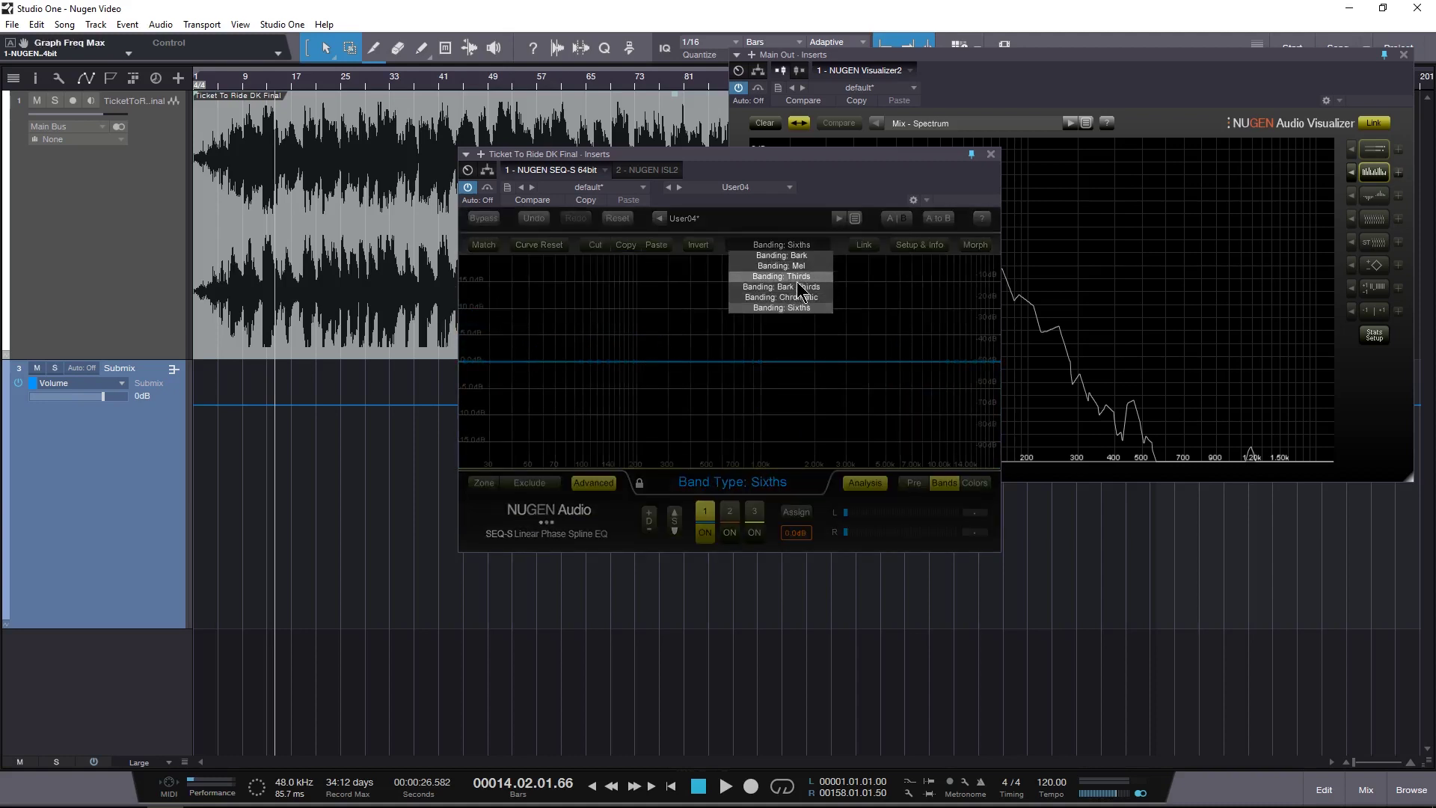
pyautogui.click(776, 276)
# Play the track while toggling the band nodes off and back on
pyautogui.click(944, 483)
pyautogui.press('space')
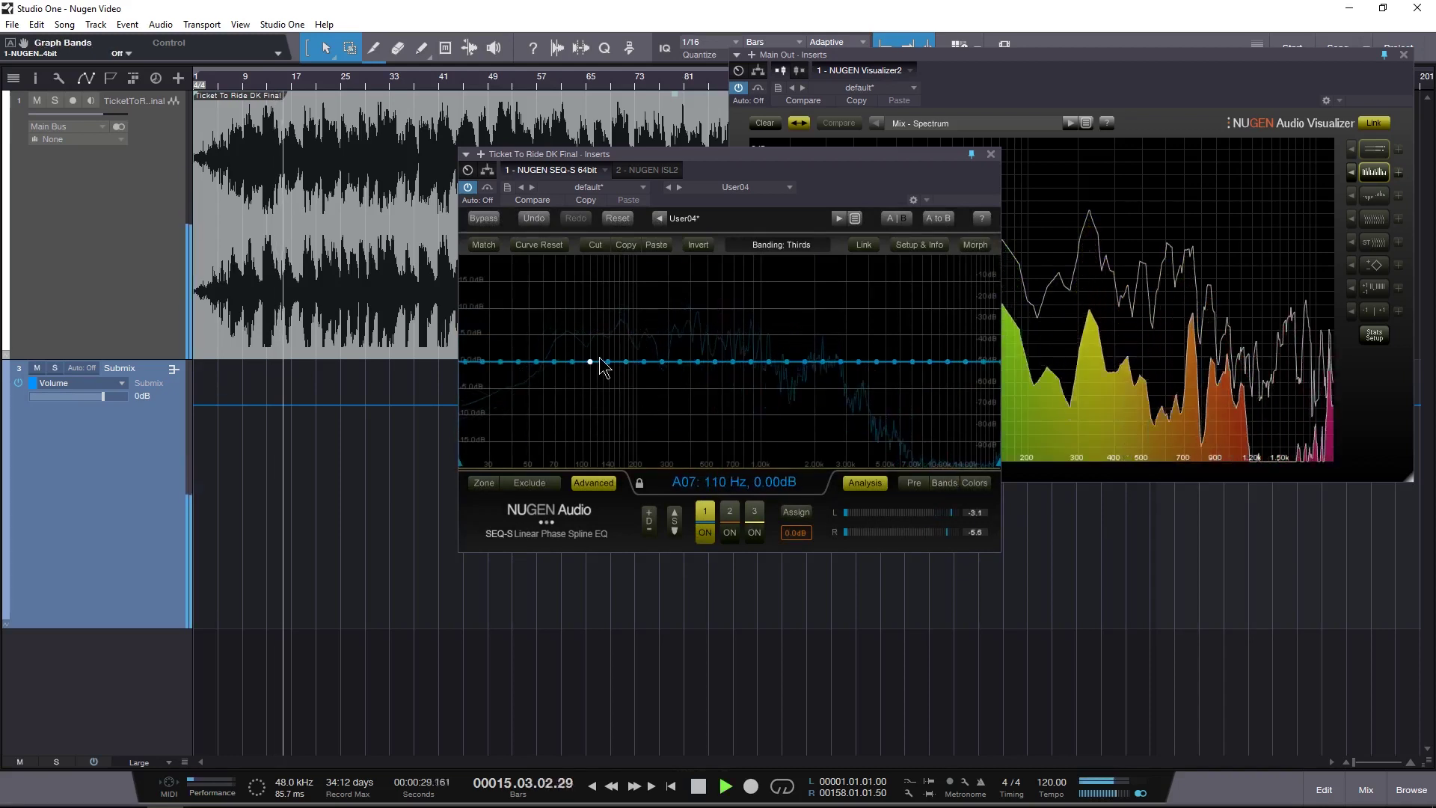
pyautogui.click(944, 483)
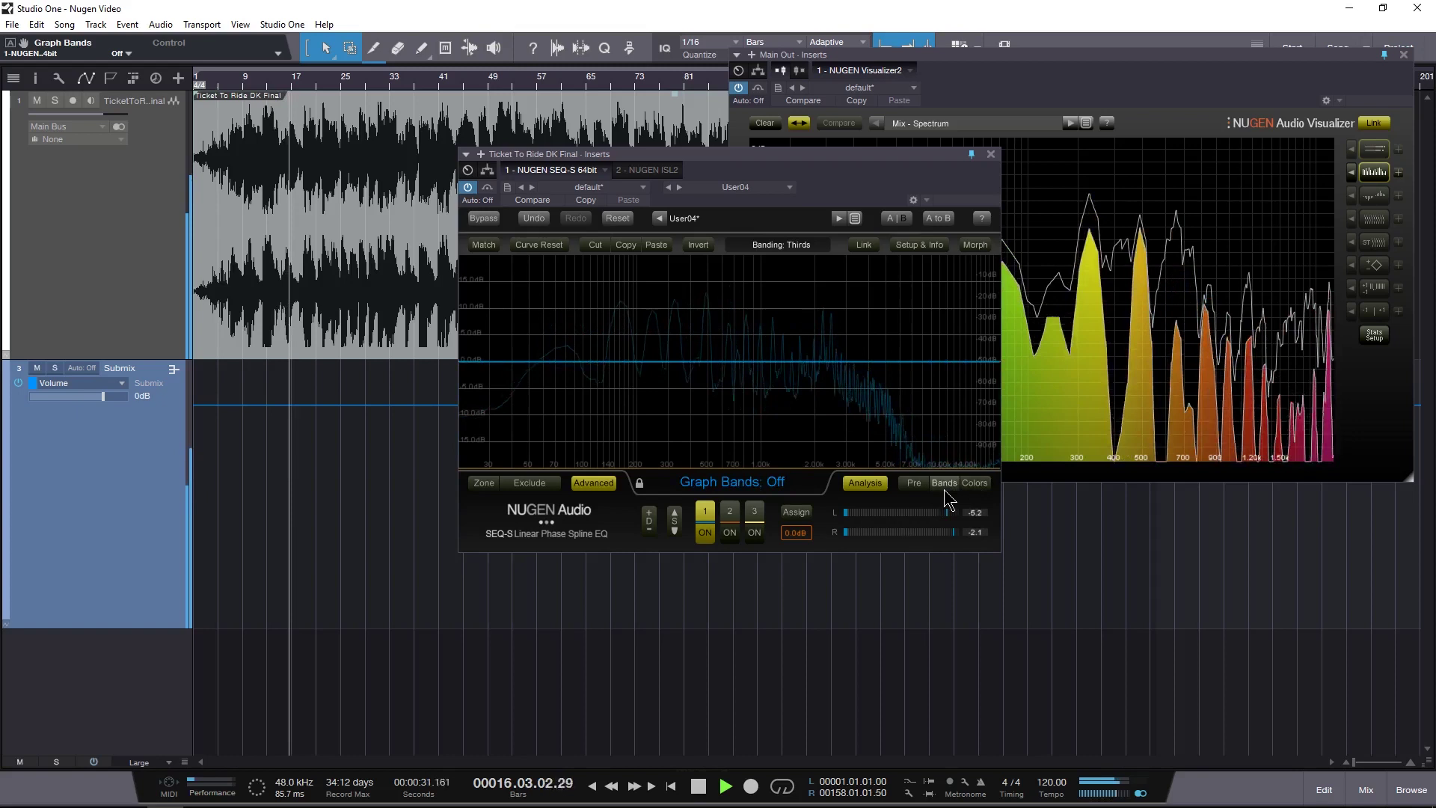
pyautogui.click(944, 484)
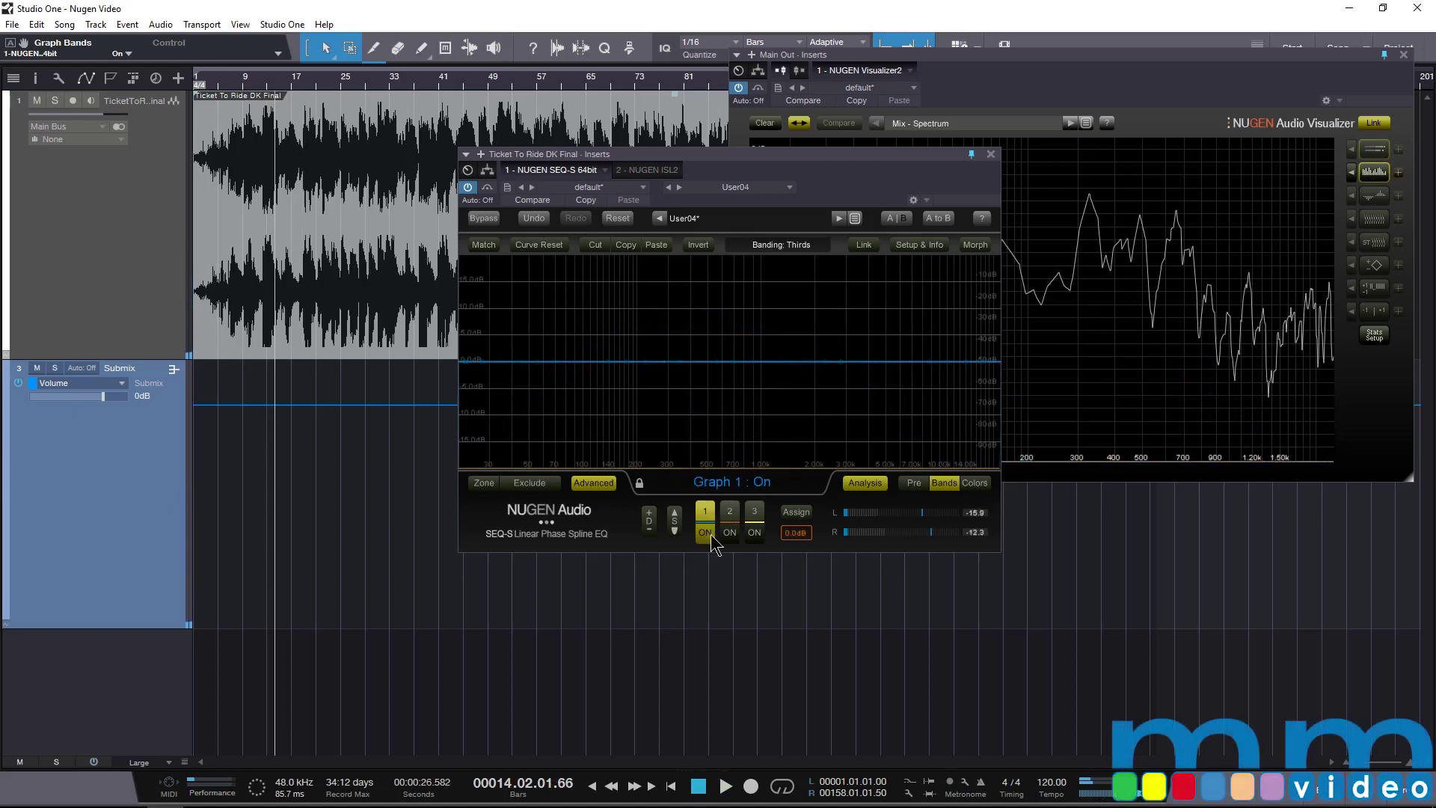
# Cycle the edited graph through 2, 1 and 3
pyautogui.click(729, 512)
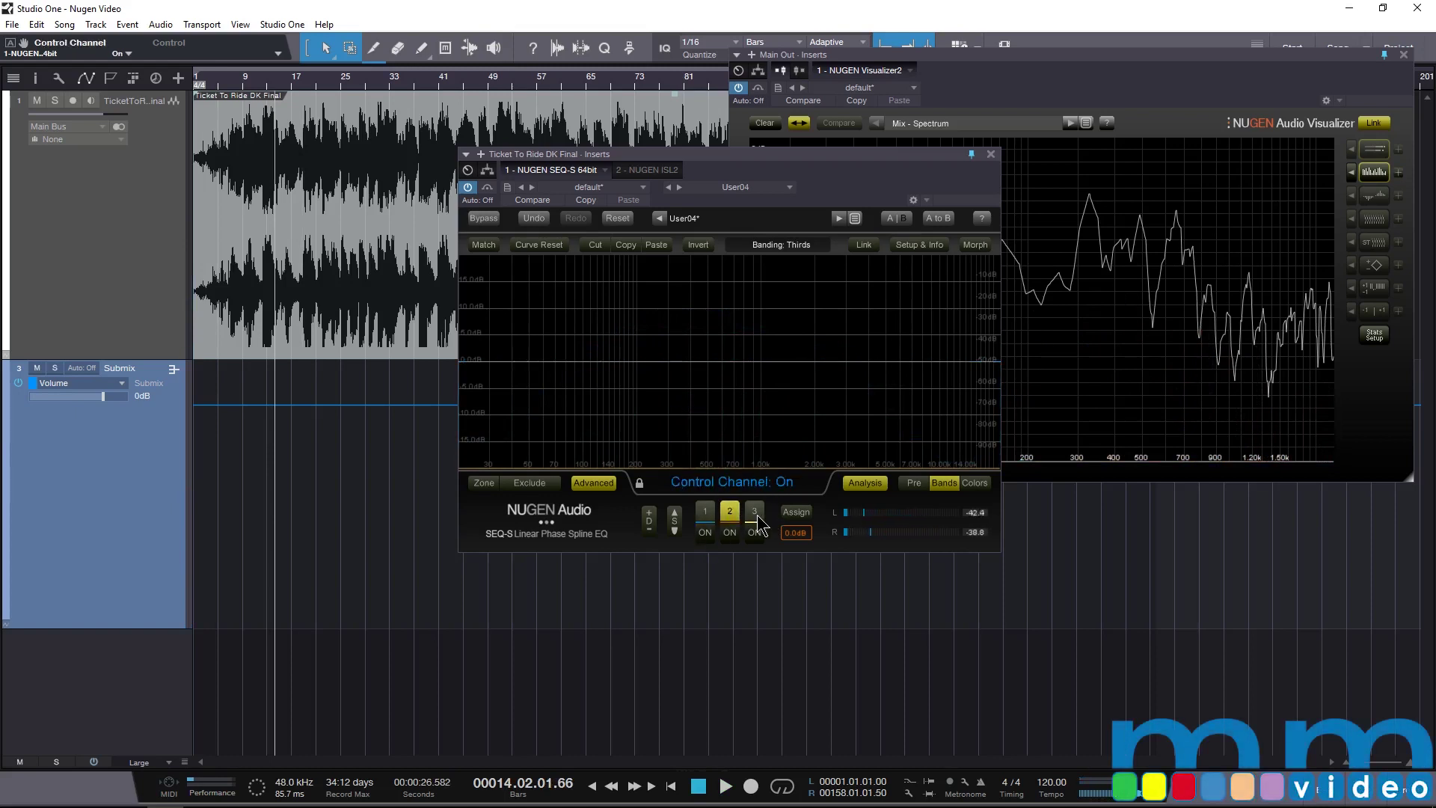
pyautogui.click(707, 512)
pyautogui.click(754, 512)
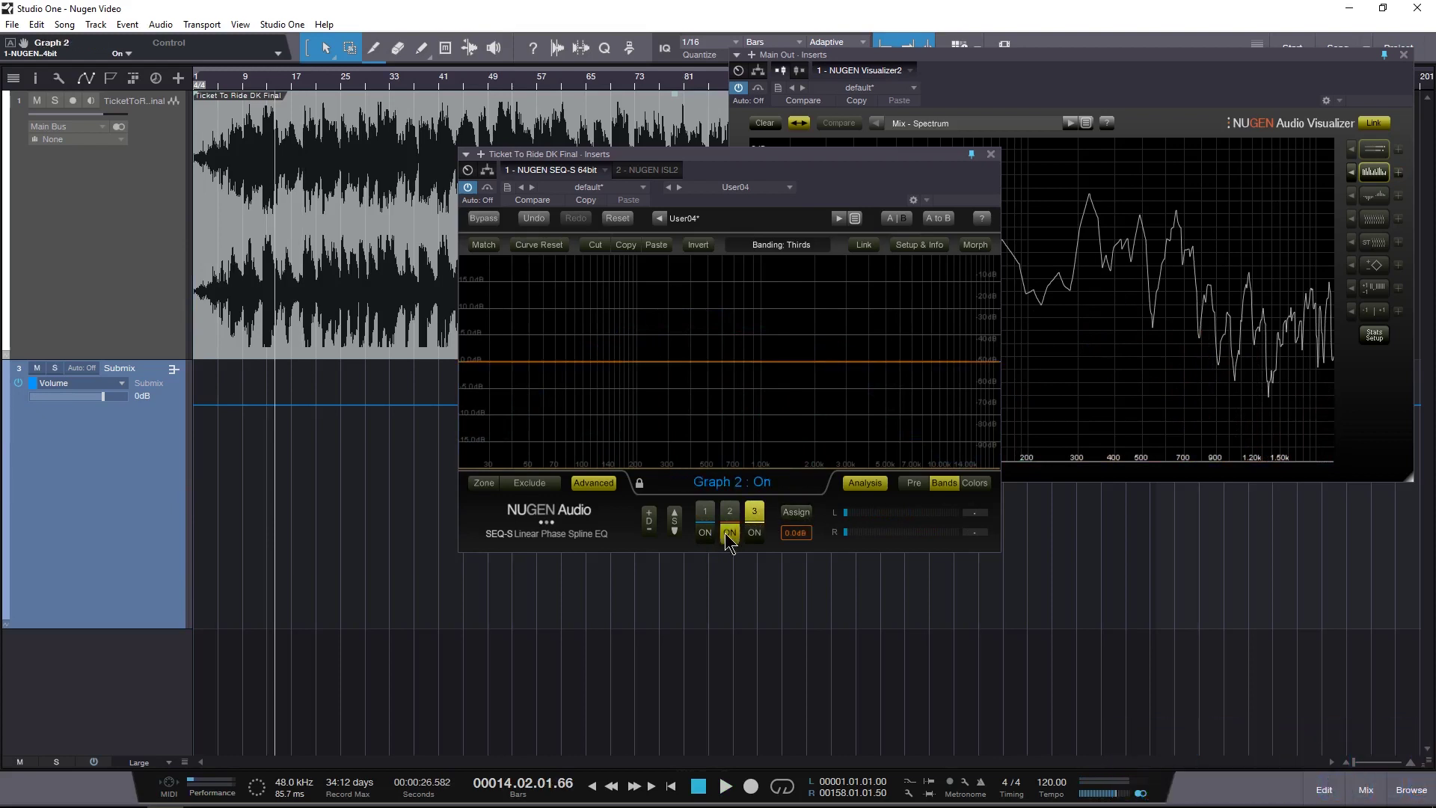
# Set band 1's mid and right routing in the channel matrix, then select band 1 and turn band 3 off
pyautogui.click(793, 516)
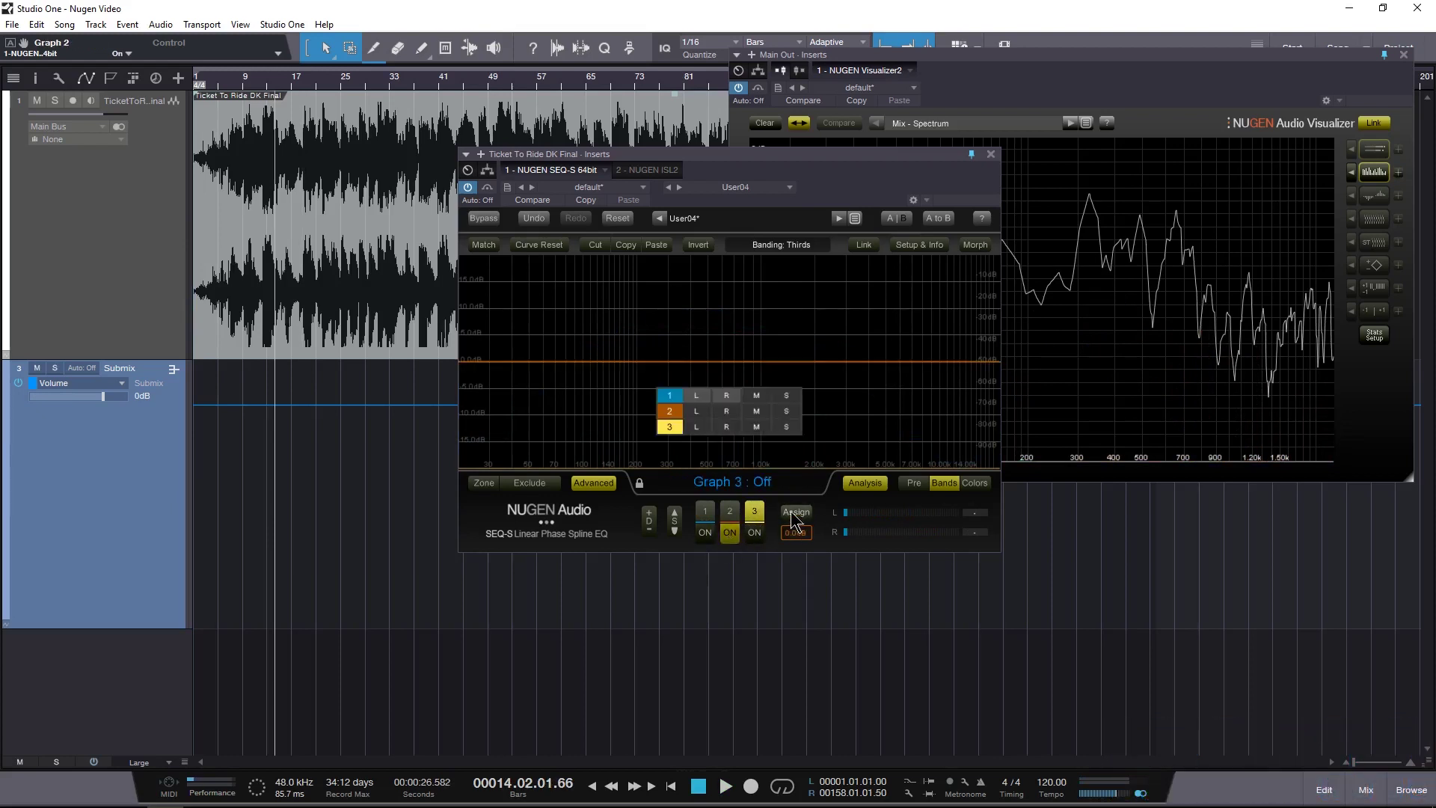
pyautogui.click(724, 426)
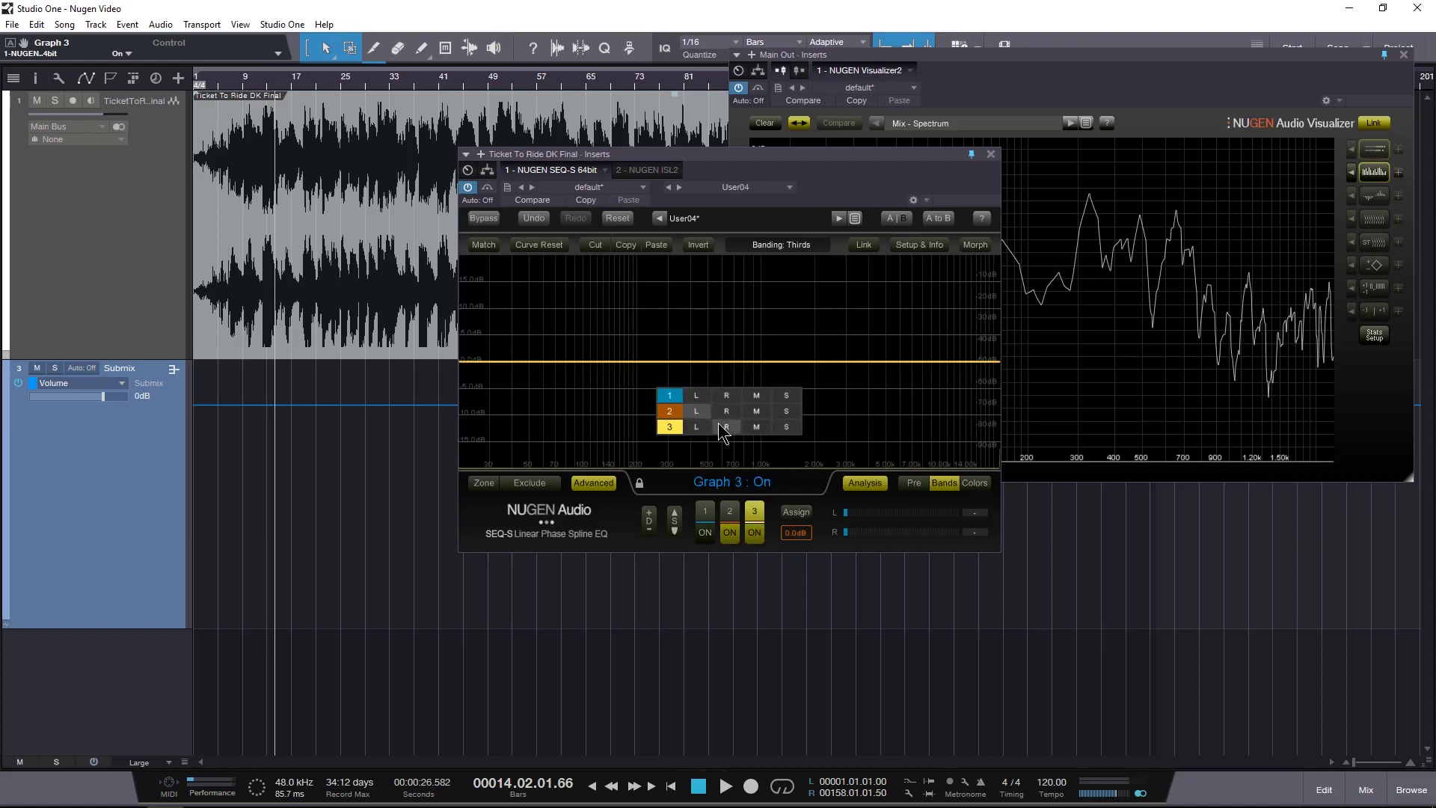
pyautogui.click(758, 397)
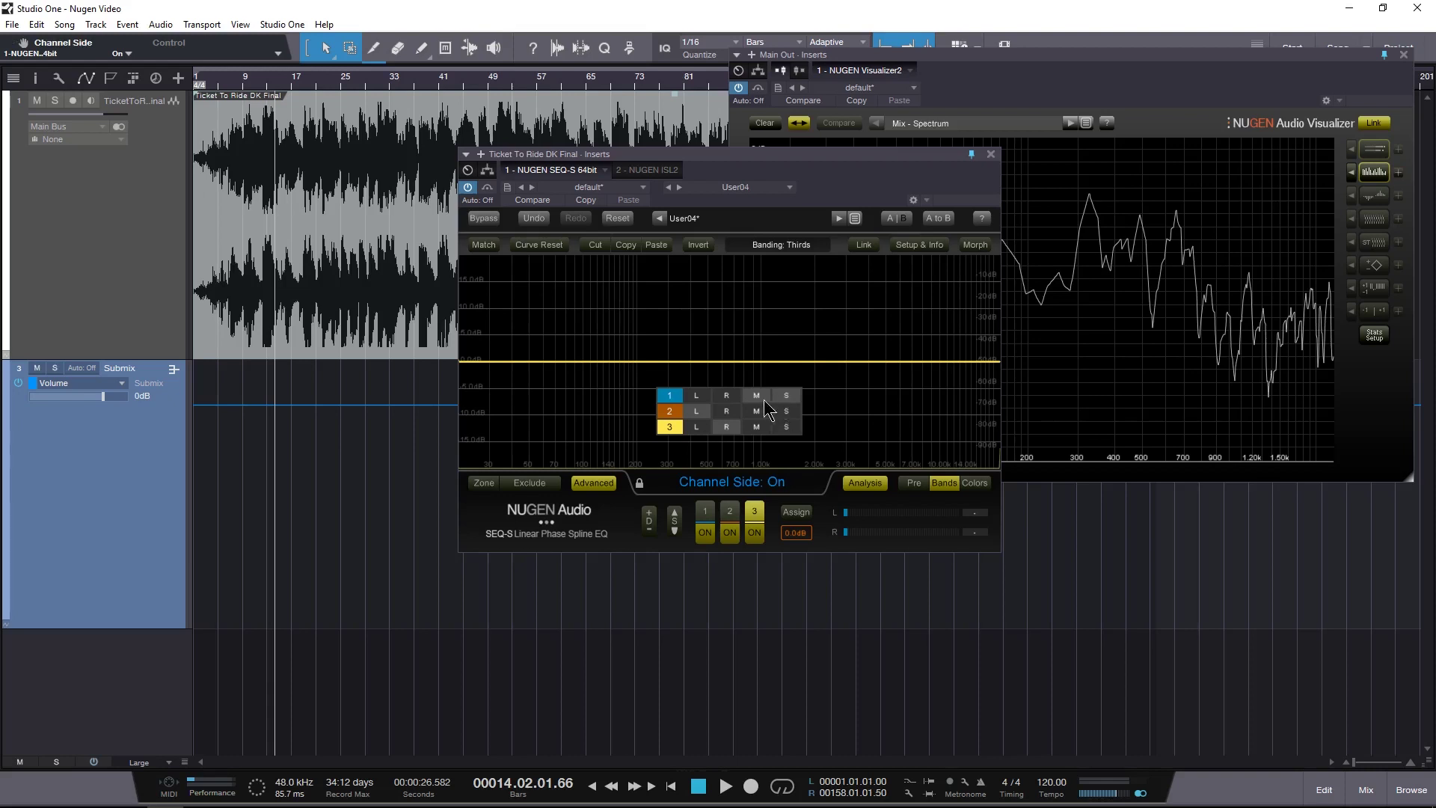
pyautogui.click(756, 395)
pyautogui.click(696, 395)
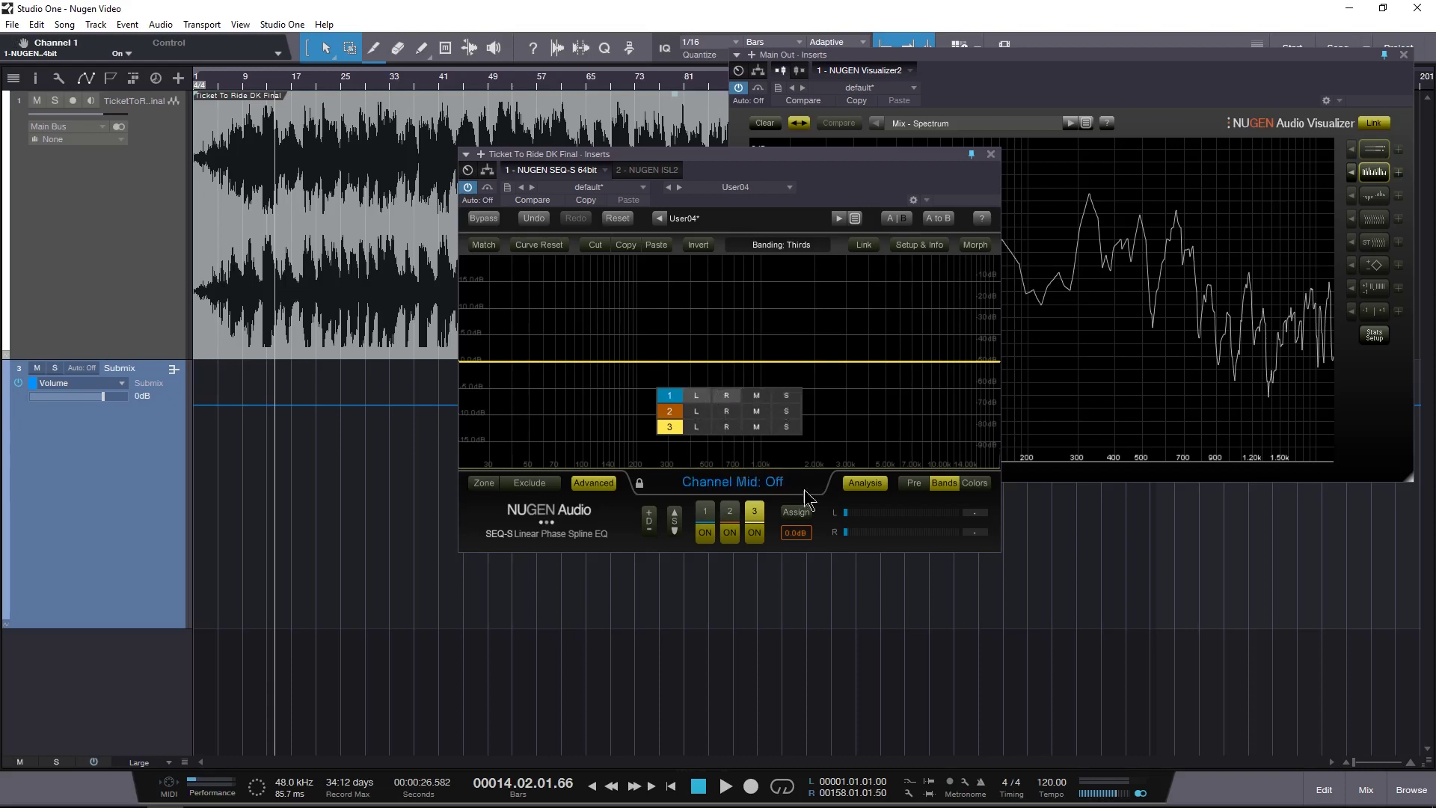
pyautogui.click(796, 514)
pyautogui.click(705, 511)
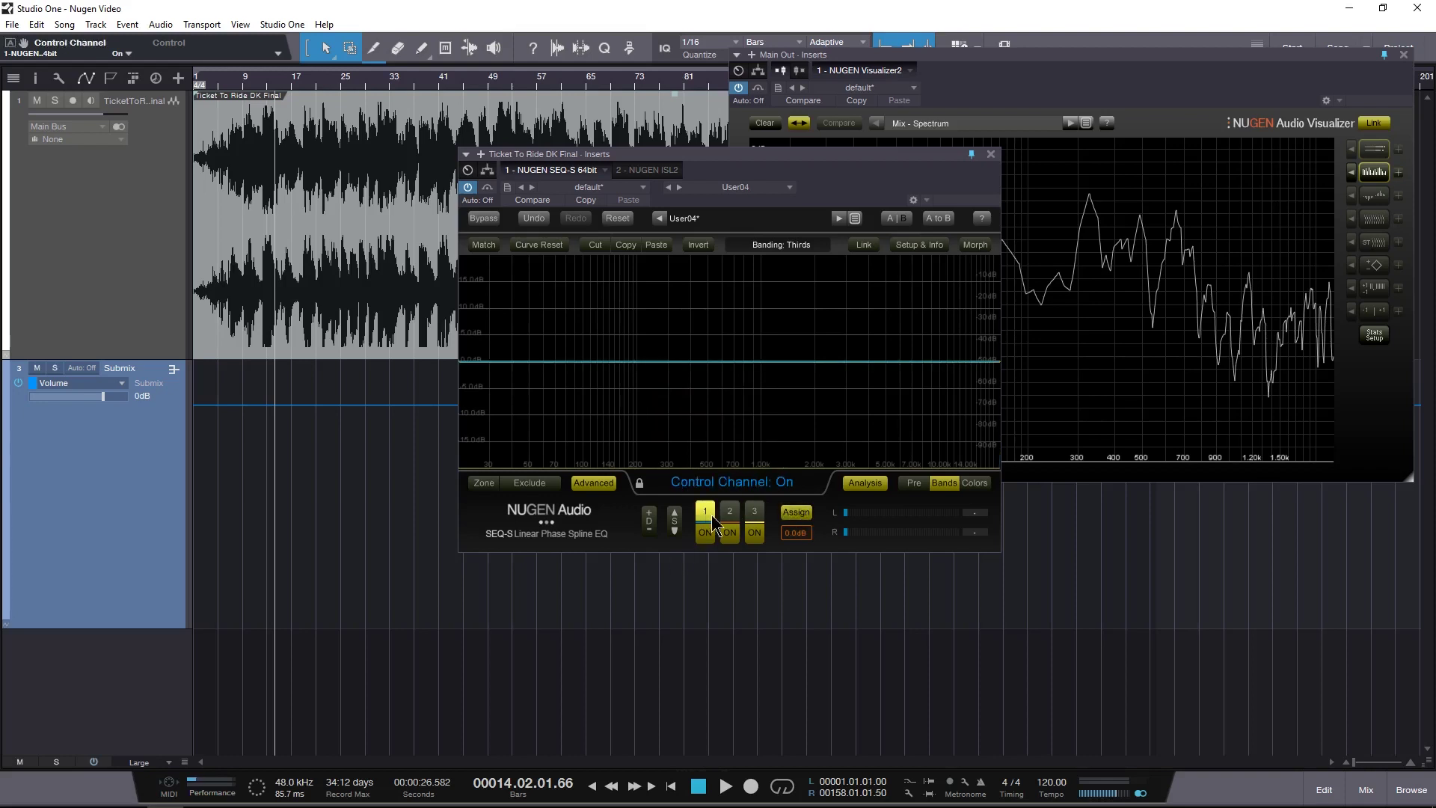
pyautogui.click(755, 532)
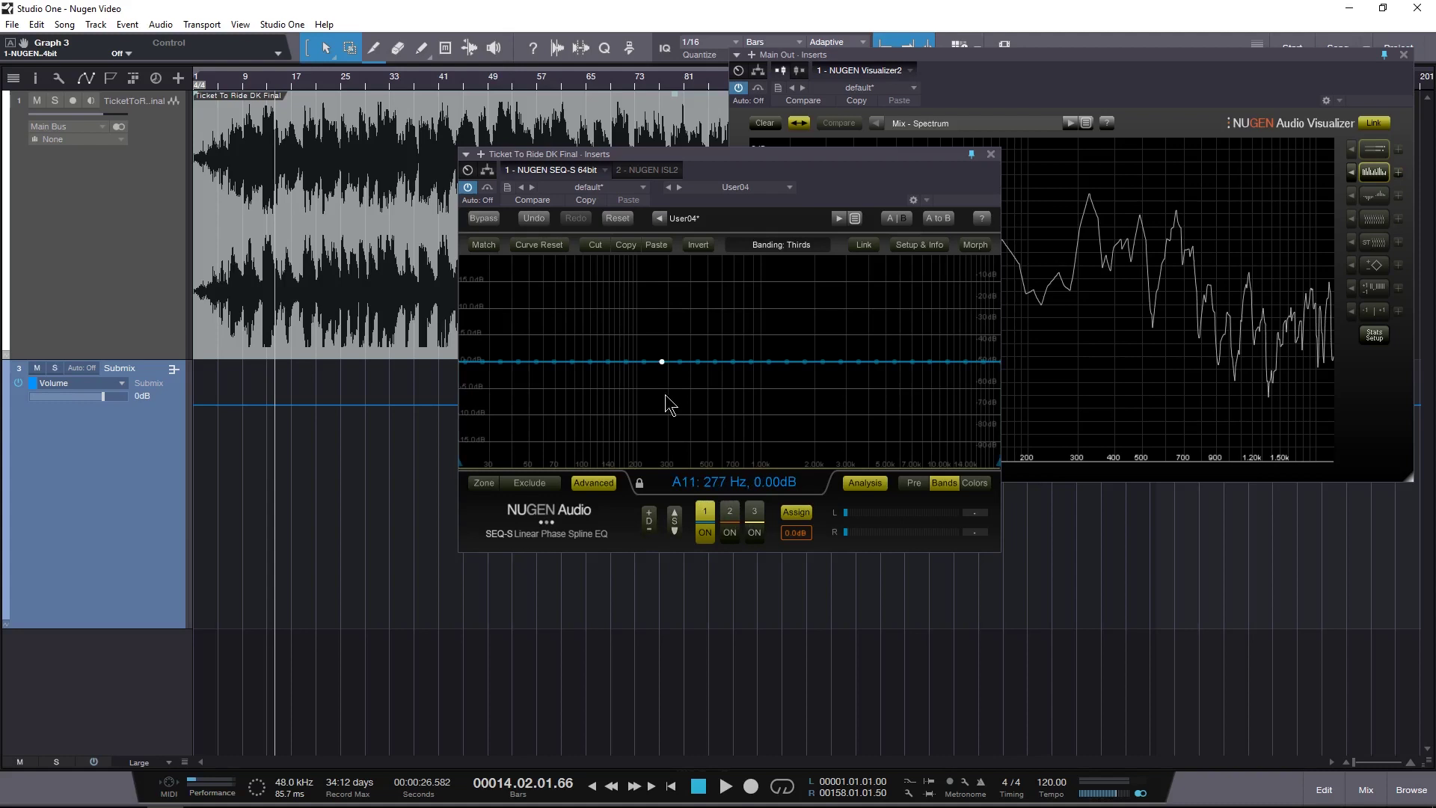
# Sketch a curve across the spectrum and bring the D (depth) control down
pyautogui.moveTo(581, 382)
pyautogui.mouseDown()
pyautogui.moveTo(603, 348)
pyautogui.moveTo(685, 329)
pyautogui.moveTo(785, 362)
pyautogui.moveTo(826, 323)
pyautogui.moveTo(923, 403)
pyautogui.moveTo(952, 397)
pyautogui.mouseUp()
pyautogui.moveTo(650, 521); pyautogui.dragTo(694, 137)
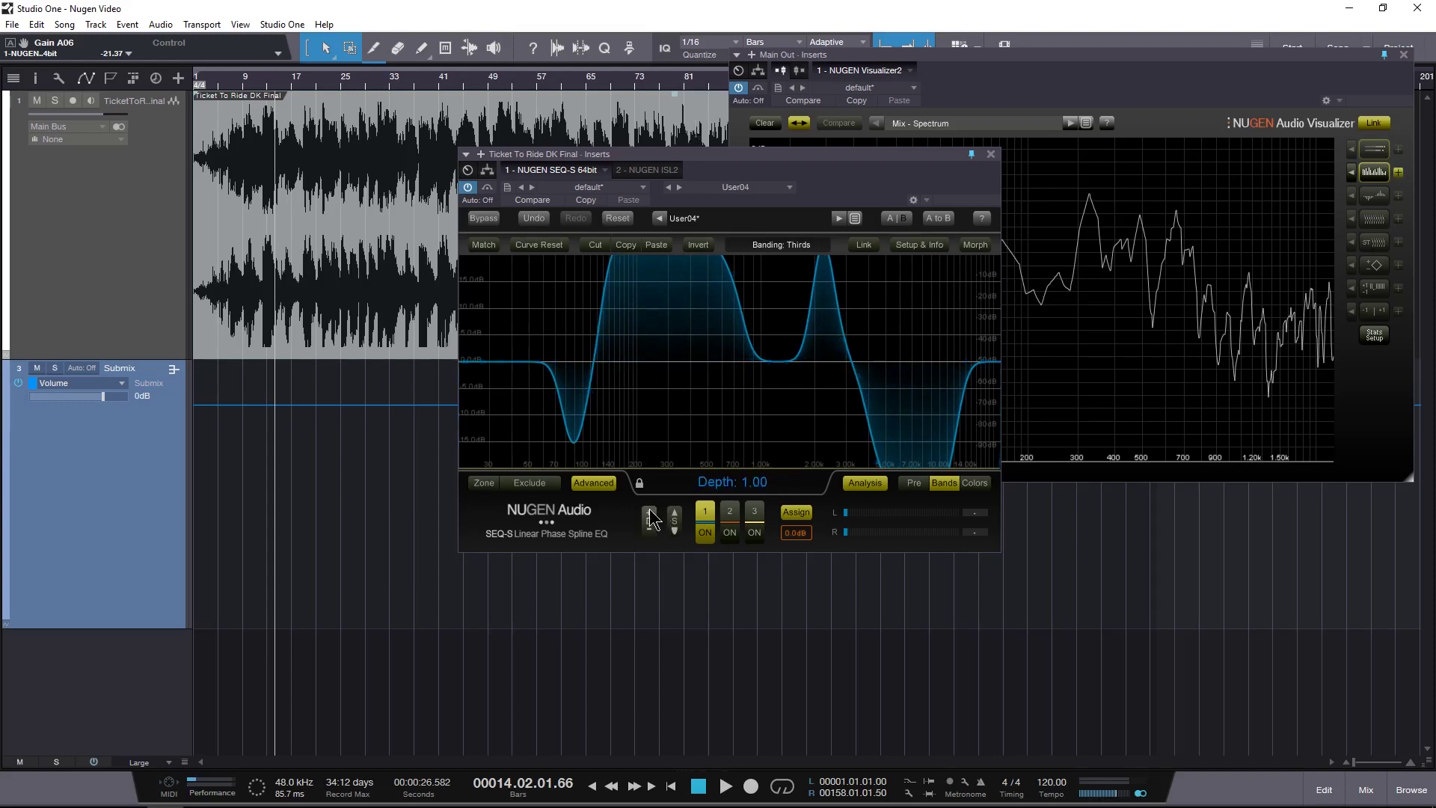
pyautogui.click(553, 258)
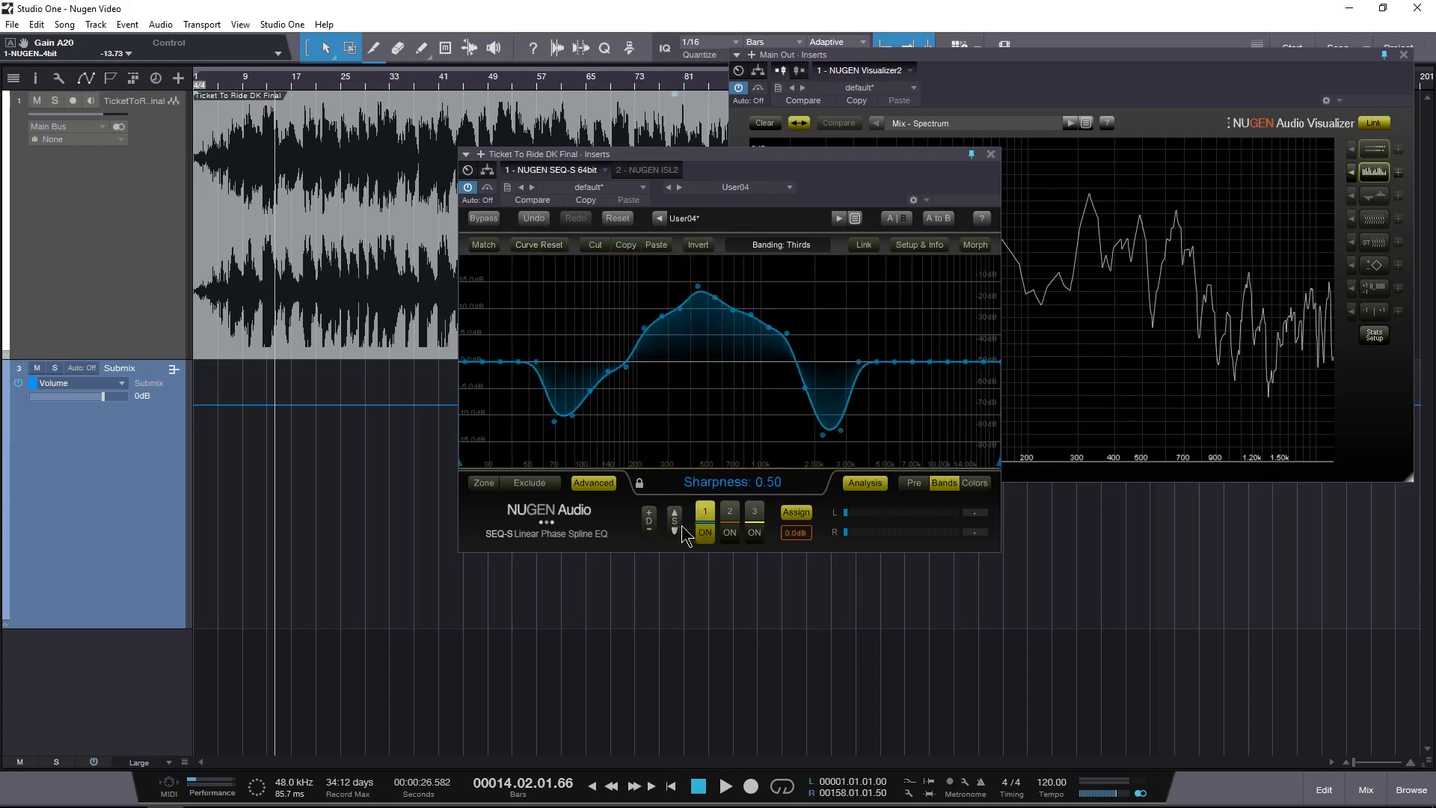
# Sweep Sharpness up to 1.00 and then back down to 0.00
pyautogui.moveTo(676, 528); pyautogui.dragTo(670, 320)
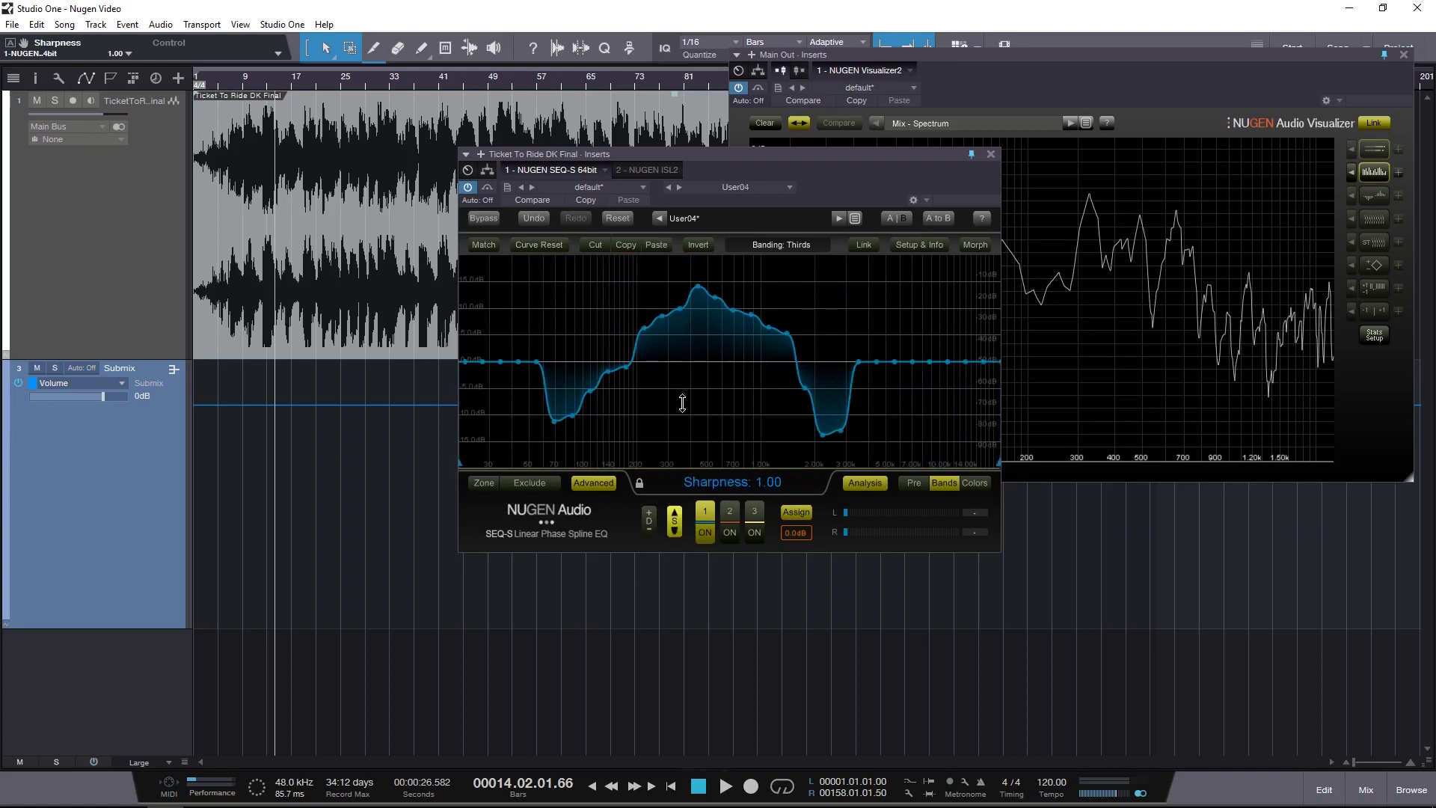
pyautogui.moveTo(682, 403); pyautogui.dragTo(683, 403)
pyautogui.moveTo(678, 461); pyautogui.dragTo(665, 679)
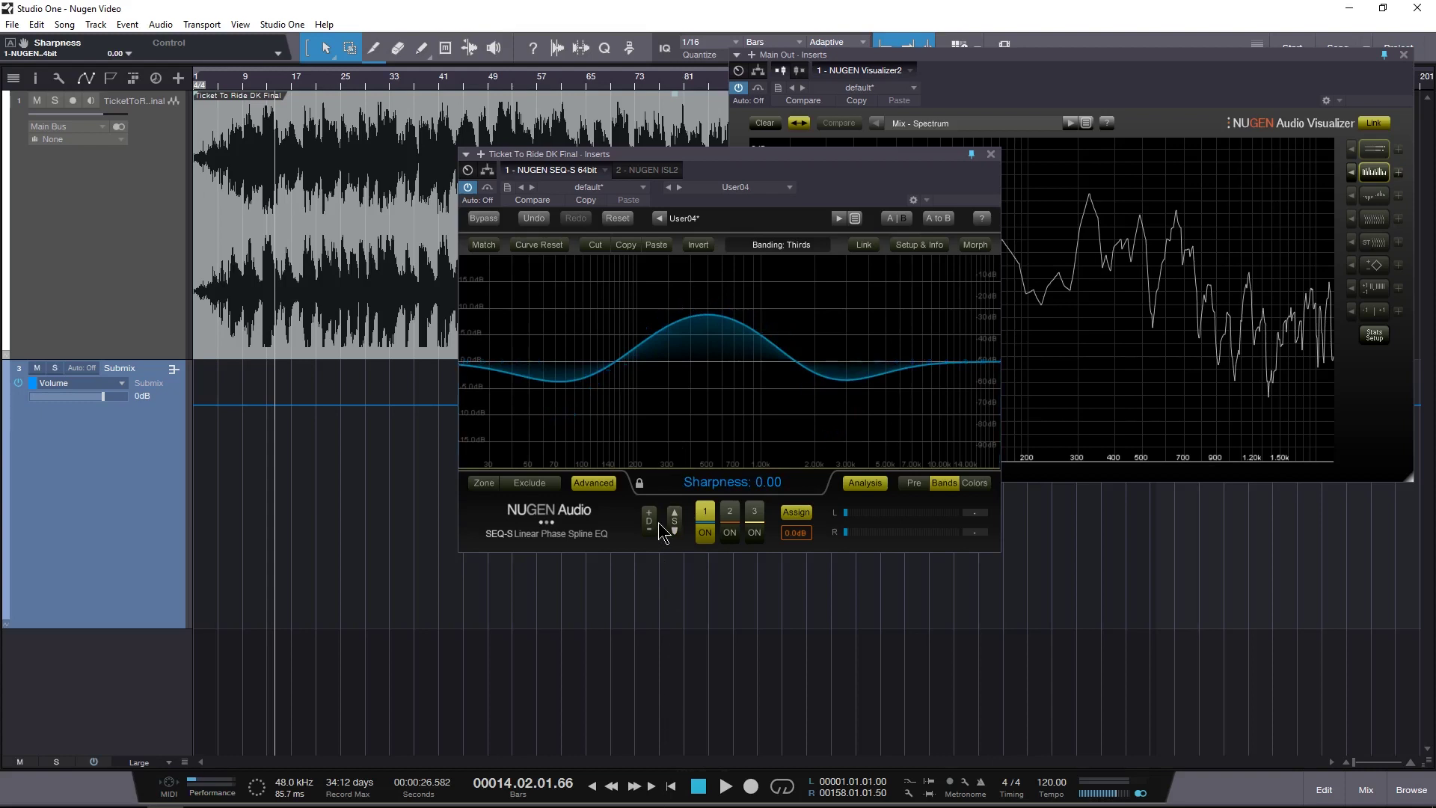
# Reset the curve, enable Zone, and set its range from about 43 Hz to 1 kHz
pyautogui.click(539, 245)
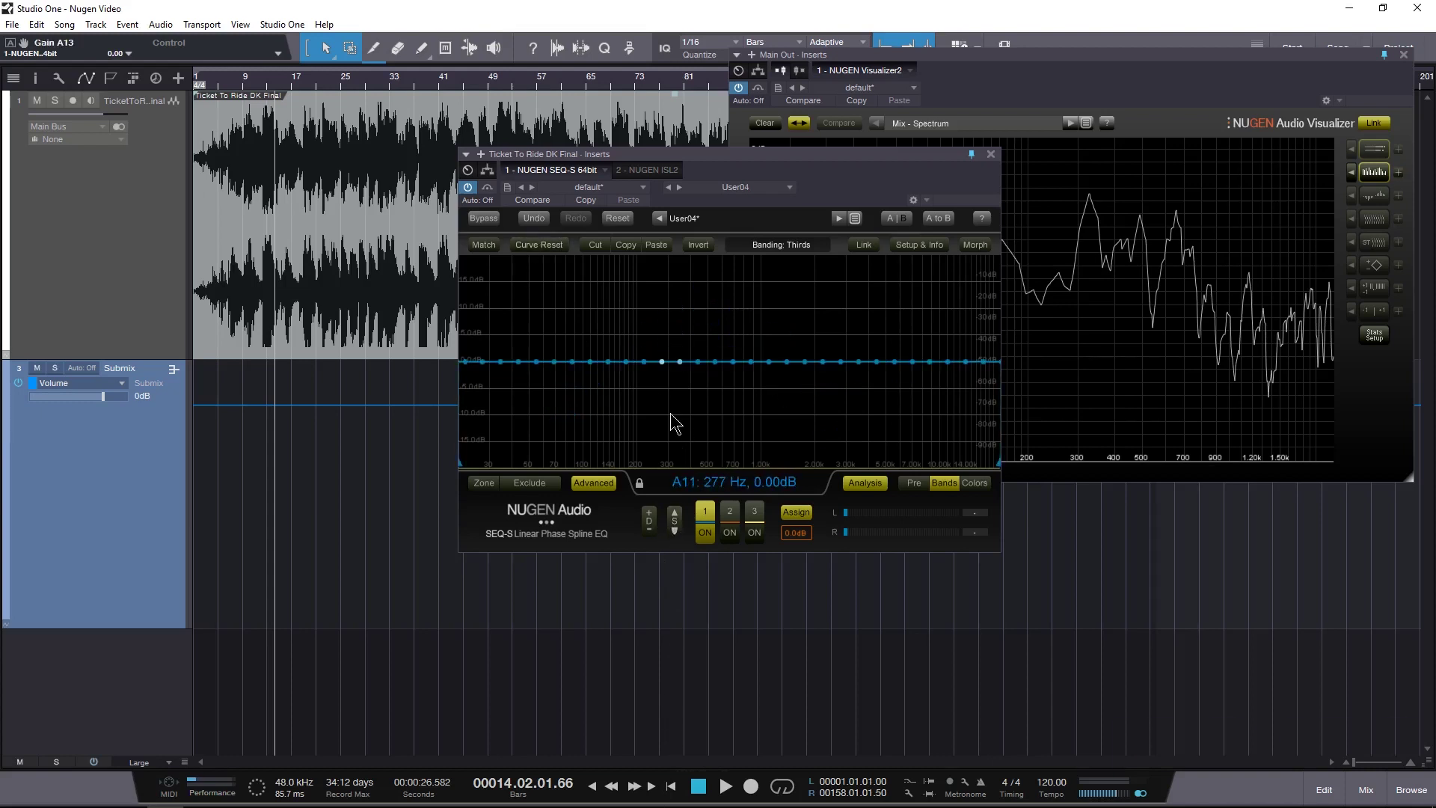
pyautogui.click(484, 483)
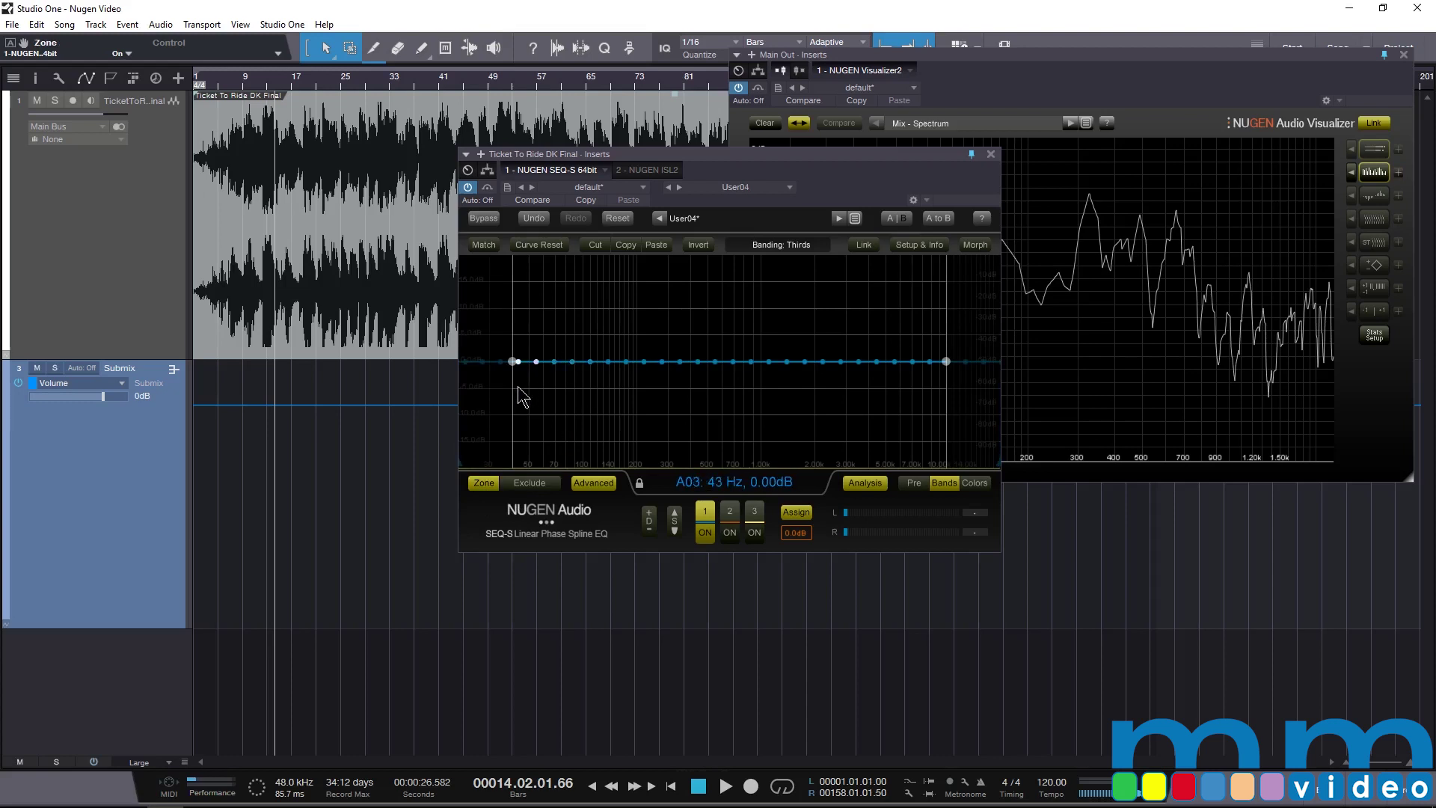
pyautogui.moveTo(517, 417); pyautogui.dragTo(804, 373)
pyautogui.moveTo(961, 376)
pyautogui.mouseDown()
pyautogui.moveTo(844, 385)
pyautogui.moveTo(762, 363)
pyautogui.mouseUp()
# Draw a large boost inside the zone, then enable Exclude and draw a dip with a high boost outside it
pyautogui.moveTo(683, 334)
pyautogui.mouseDown()
pyautogui.moveTo(696, 429)
pyautogui.moveTo(811, 313)
pyautogui.moveTo(601, 305)
pyautogui.moveTo(518, 438)
pyautogui.moveTo(891, 395)
pyautogui.moveTo(516, 355)
pyautogui.mouseUp()
pyautogui.click(525, 491)
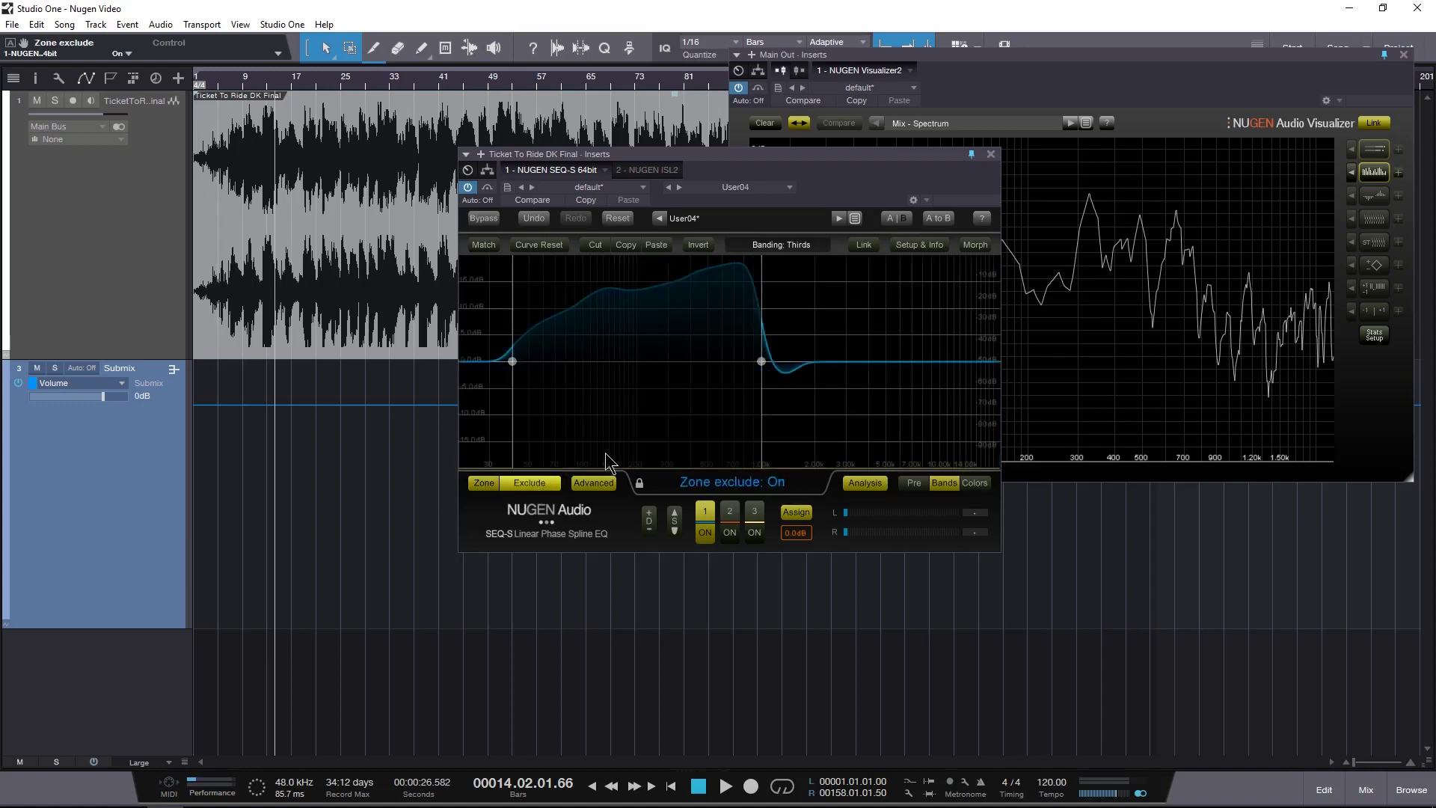
pyautogui.moveTo(605, 452)
pyautogui.mouseDown()
pyautogui.moveTo(914, 379)
pyautogui.moveTo(395, 390)
pyautogui.moveTo(617, 366)
pyautogui.moveTo(920, 360)
pyautogui.moveTo(481, 384)
pyautogui.moveTo(933, 369)
pyautogui.moveTo(479, 388)
pyautogui.mouseUp()
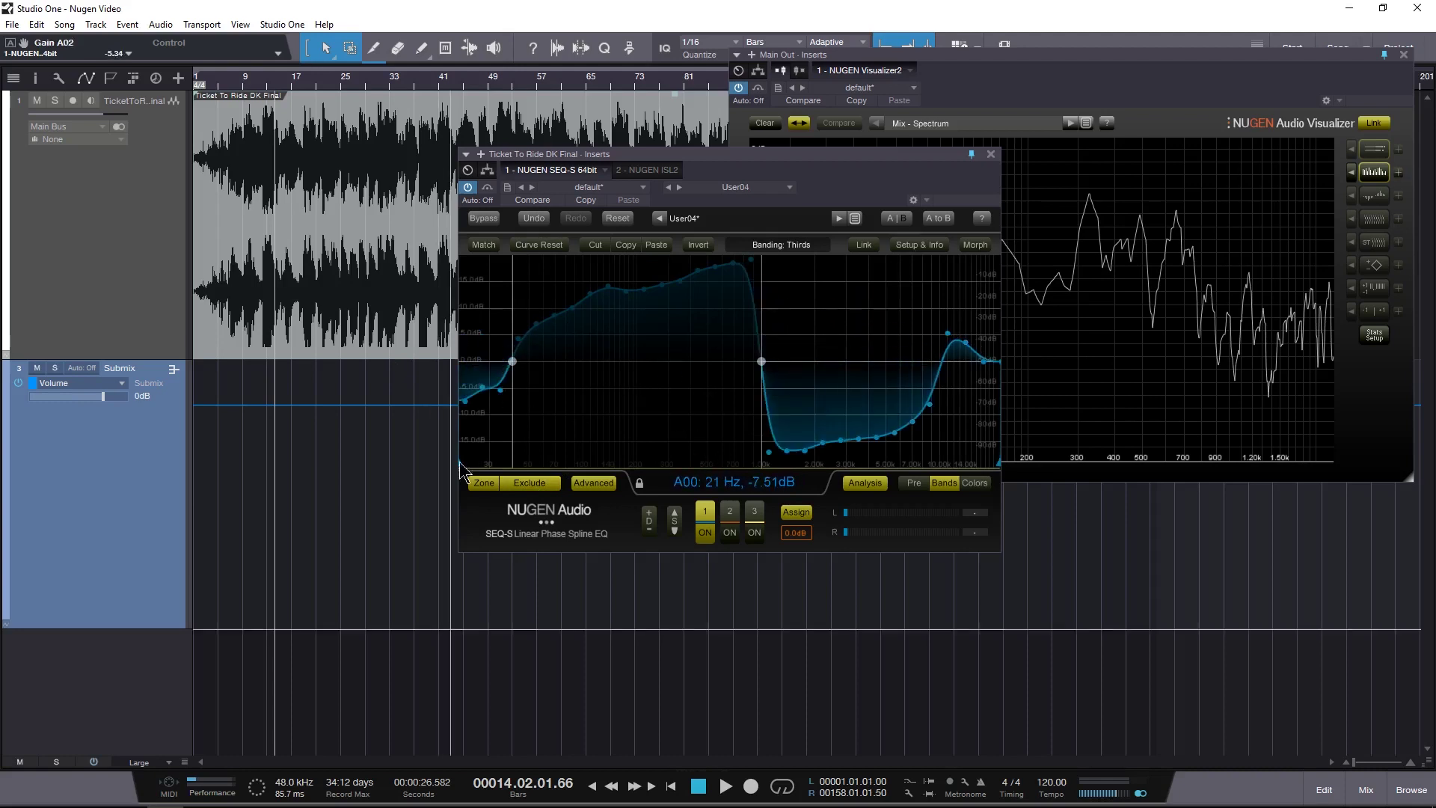
# Clear the outside-zone edits, turn off Exclude and Zone, toggle Advanced, and reset curve 1 to 0 dB
pyautogui.click(539, 246)
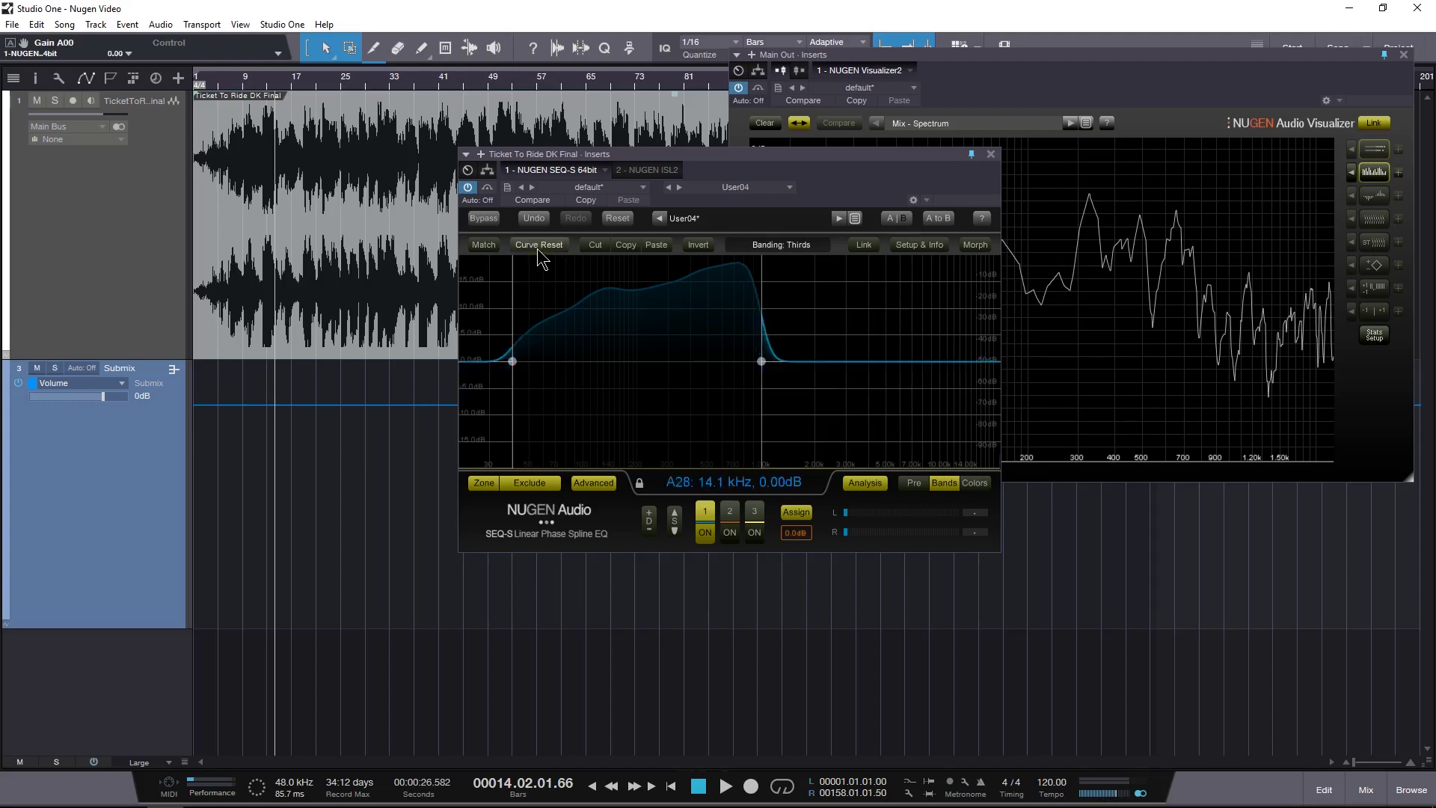
pyautogui.click(591, 483)
pyautogui.click(530, 483)
pyautogui.click(479, 483)
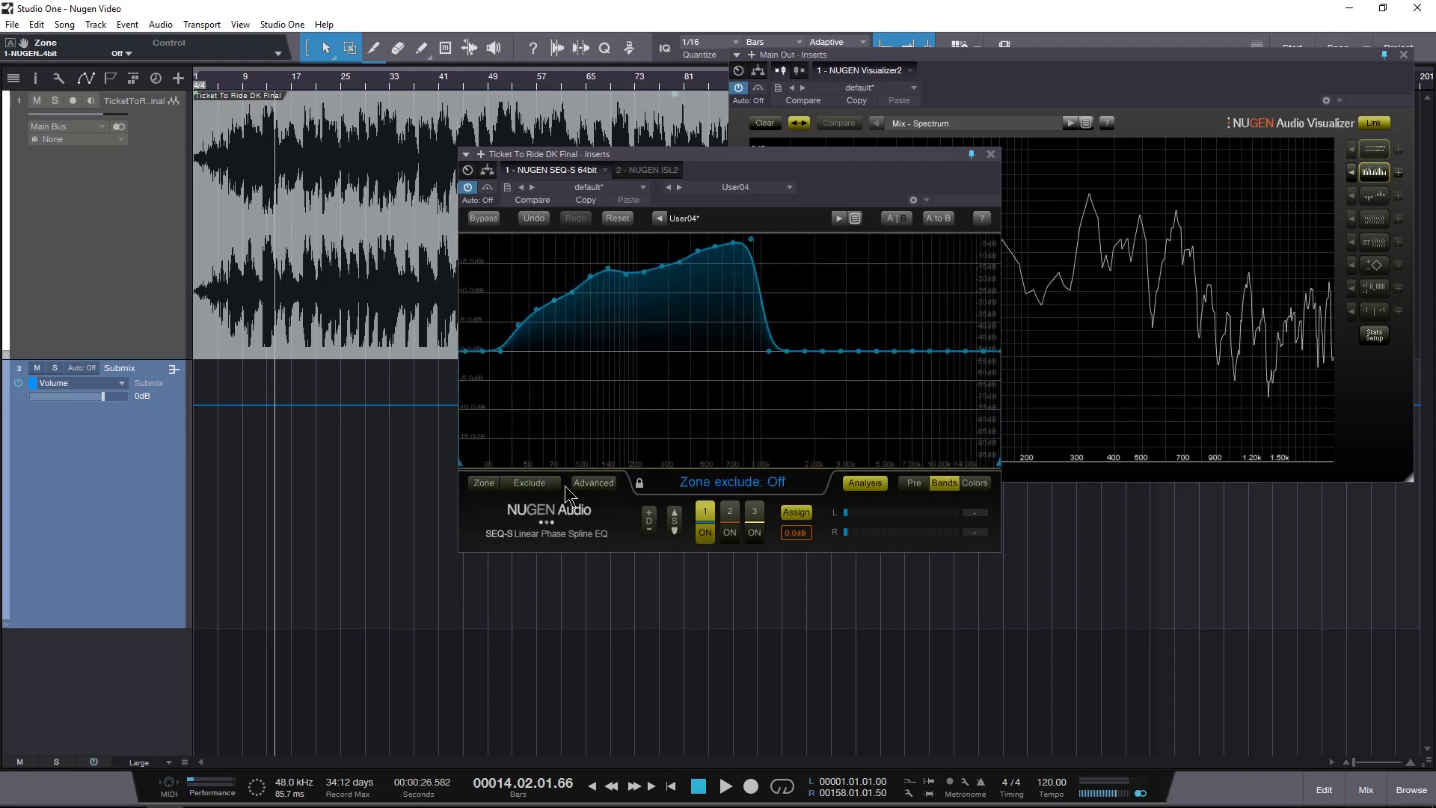
pyautogui.click(593, 482)
pyautogui.click(545, 249)
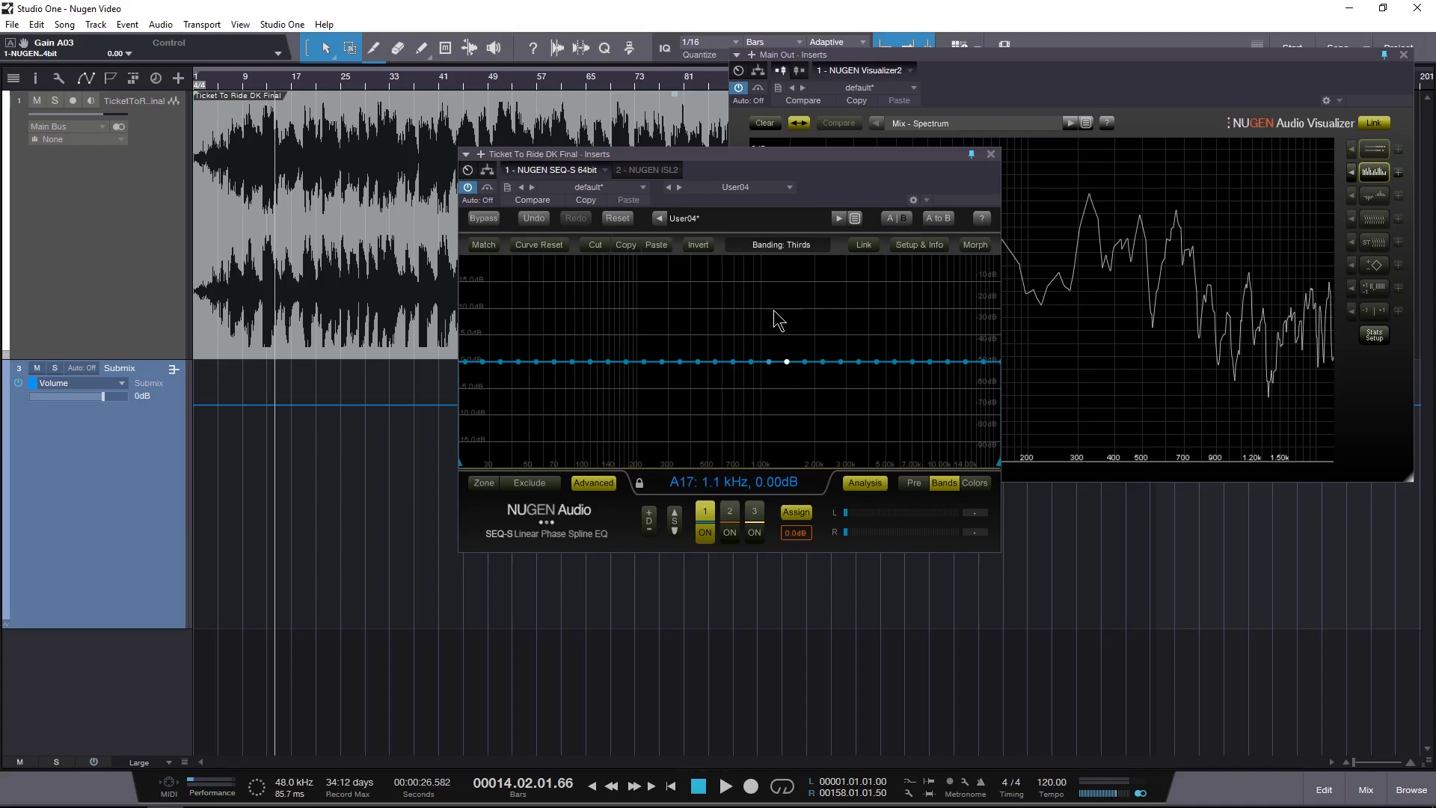
# With the vocal playing, pull dips near 700 Hz and 1.8 kHz (about -6.8 dB), then stop
pyautogui.press('space')
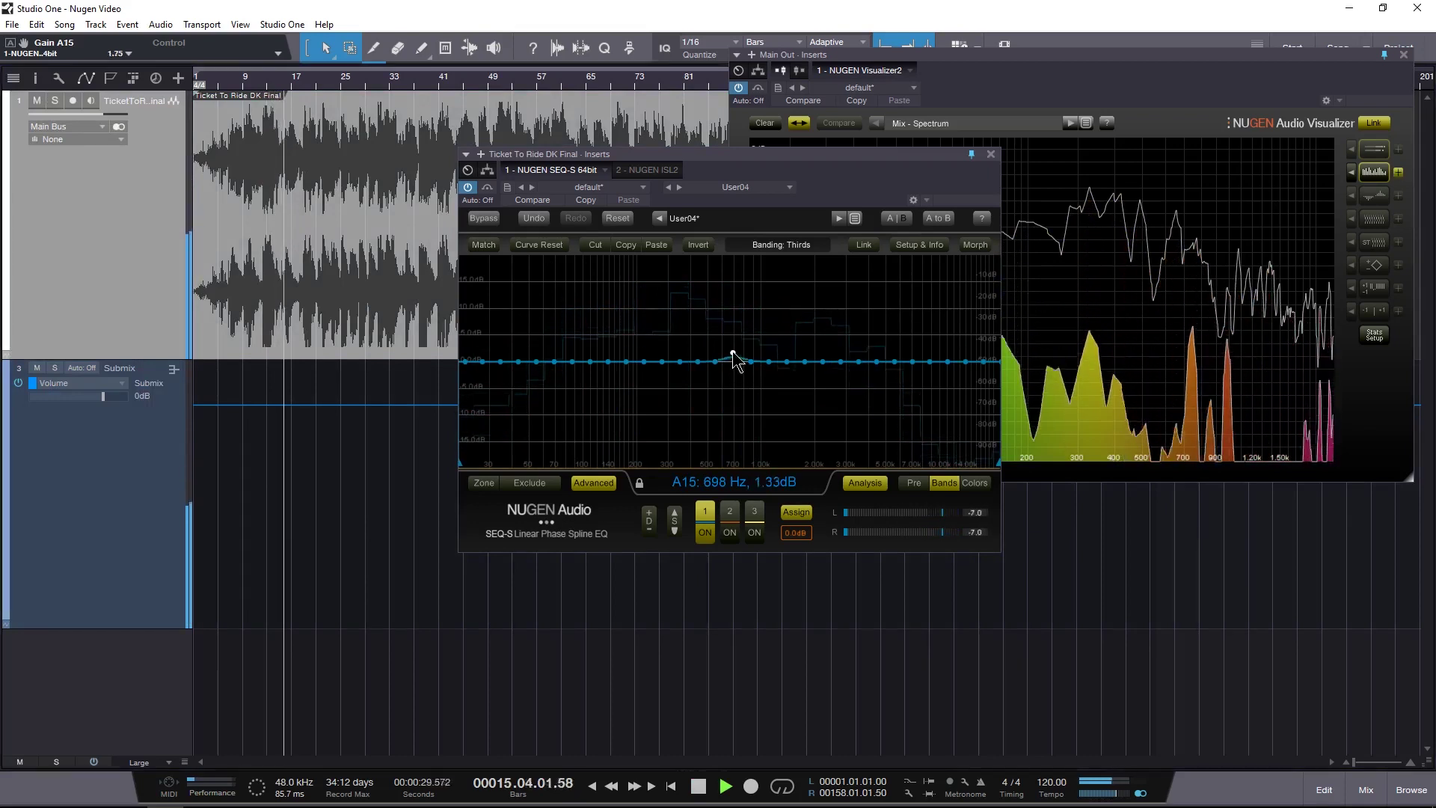
pyautogui.moveTo(733, 355); pyautogui.dragTo(734, 421)
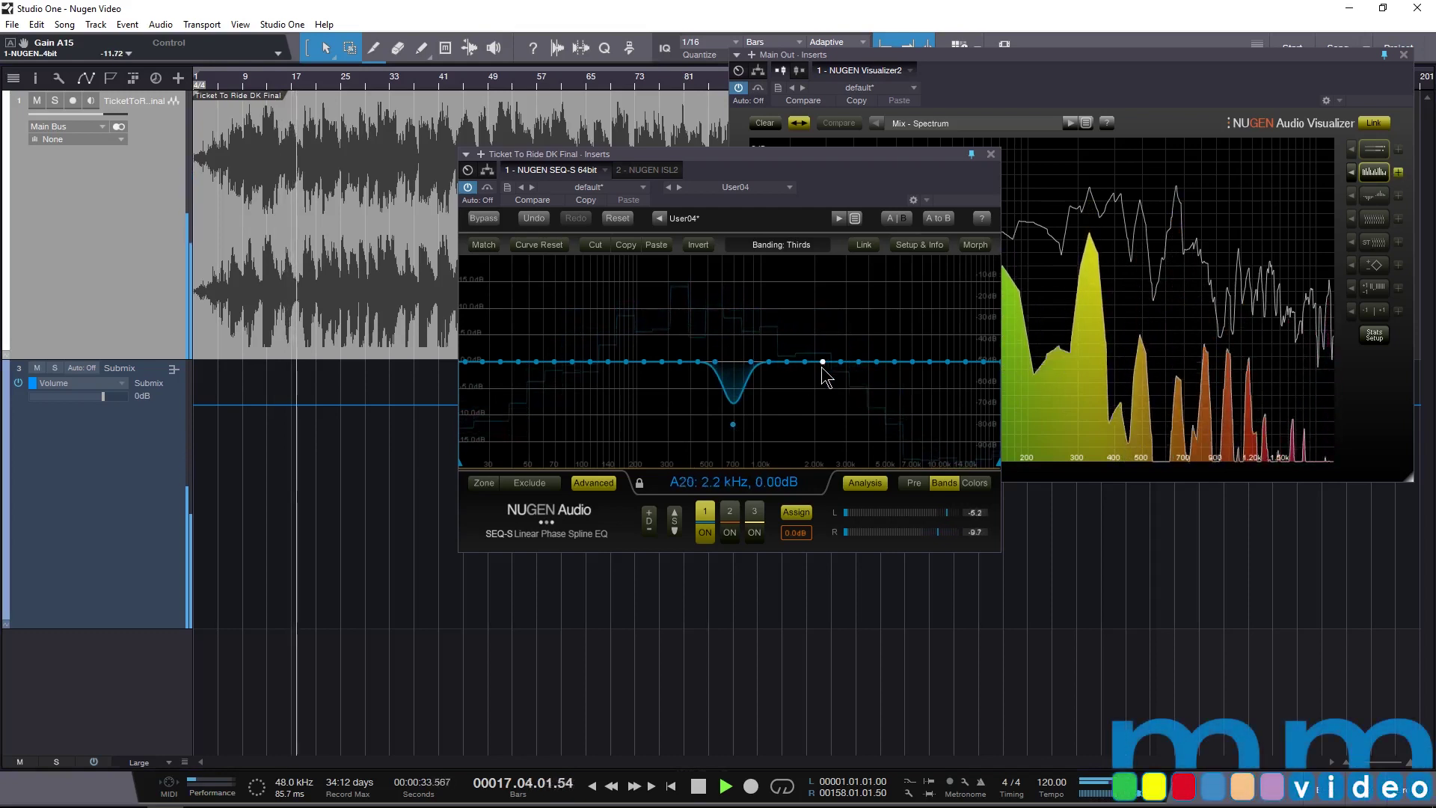
pyautogui.moveTo(823, 362); pyautogui.dragTo(822, 300)
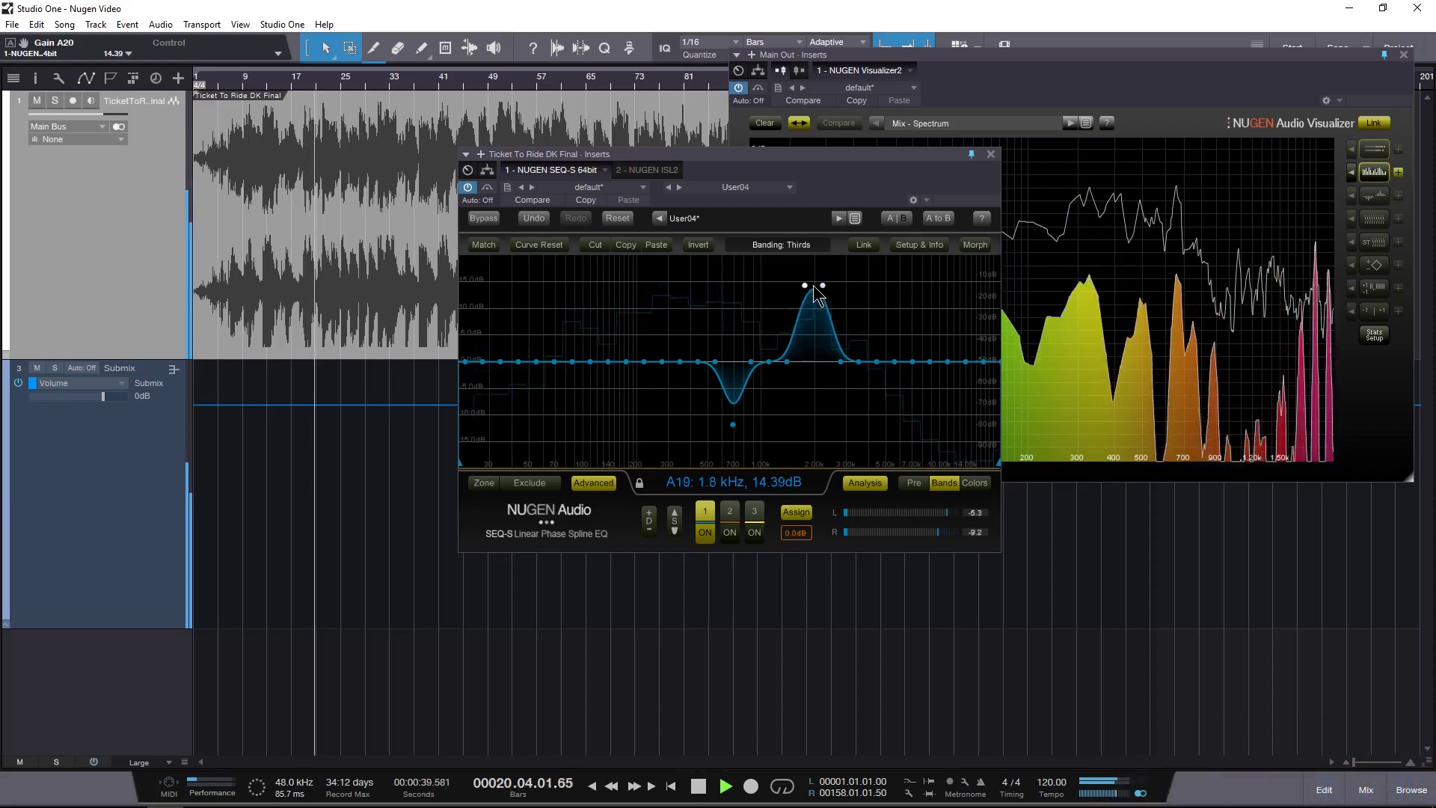
pyautogui.moveTo(805, 361); pyautogui.dragTo(810, 409)
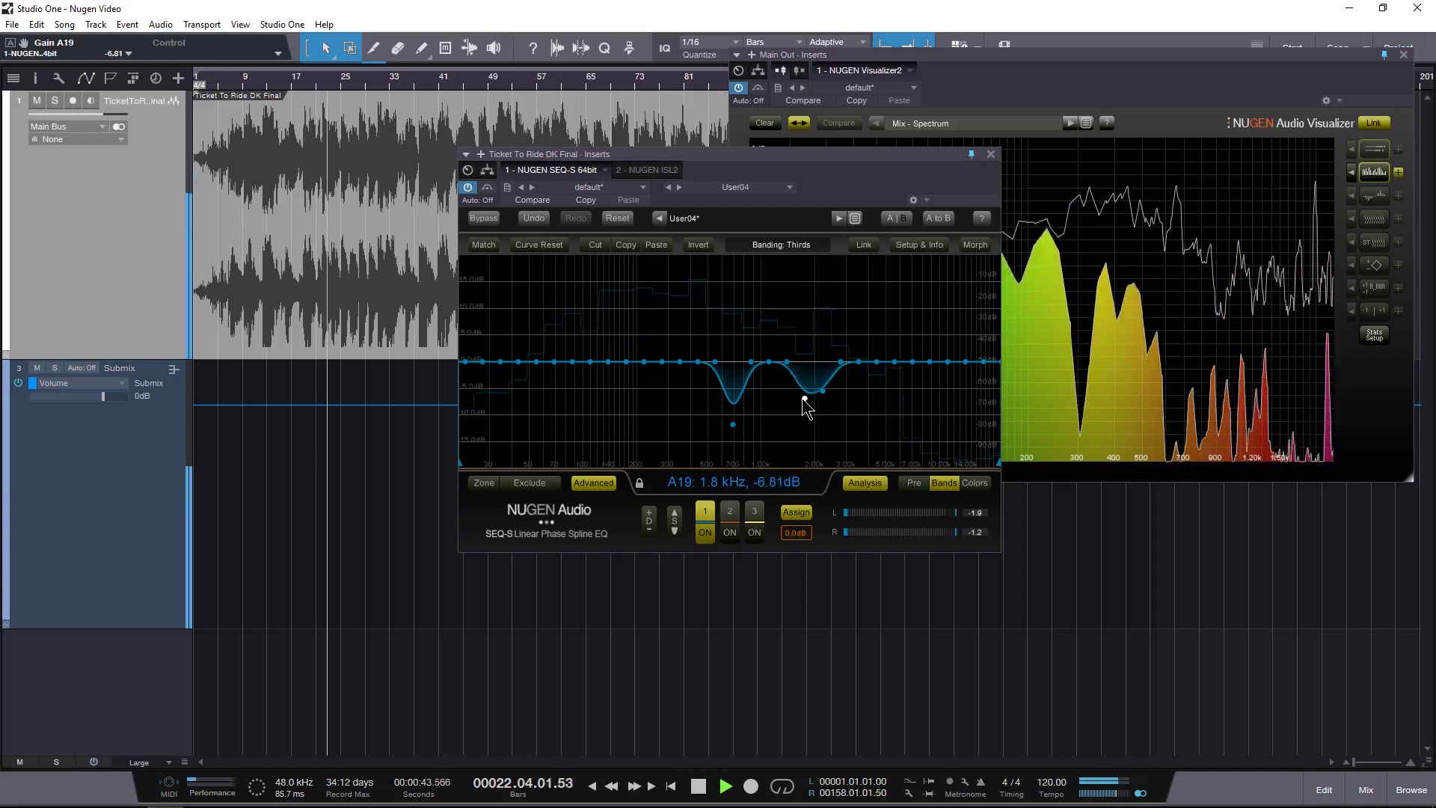
pyautogui.press('space')
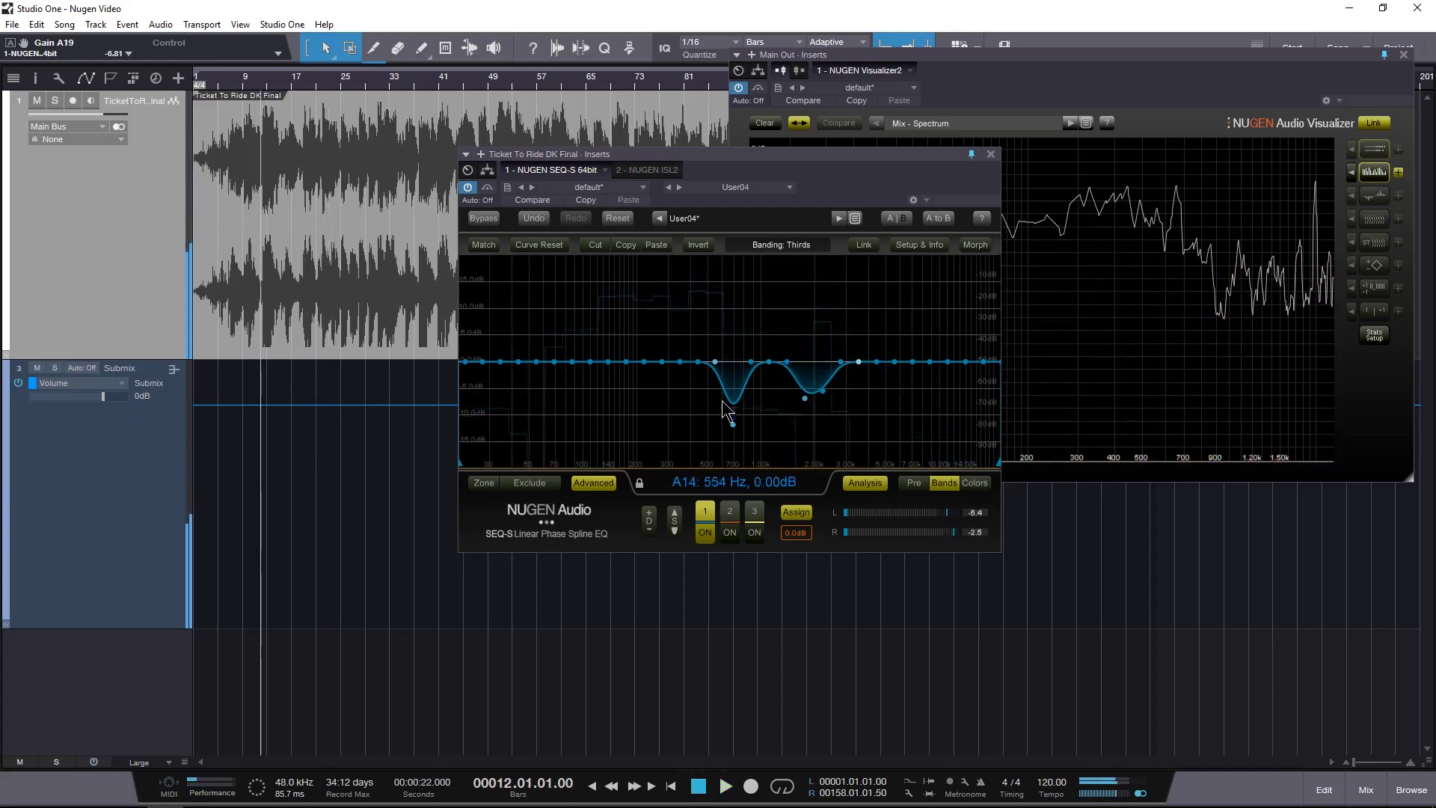
# Try a low dip spanning 55–87 Hz, then reset those points back to 0 dB
pyautogui.click(536, 362)
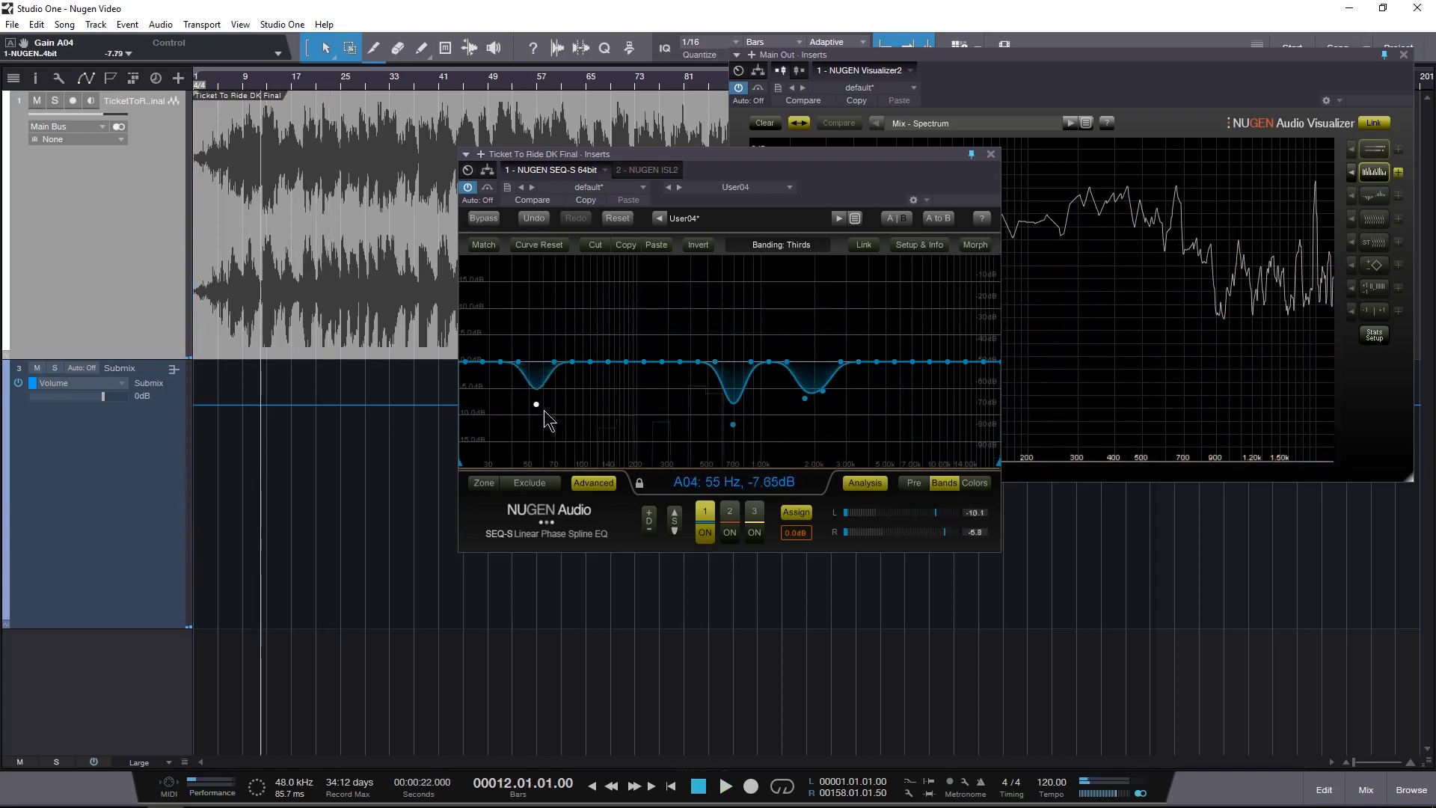
pyautogui.moveTo(544, 411); pyautogui.dragTo(545, 426)
pyautogui.moveTo(554, 362); pyautogui.dragTo(555, 421)
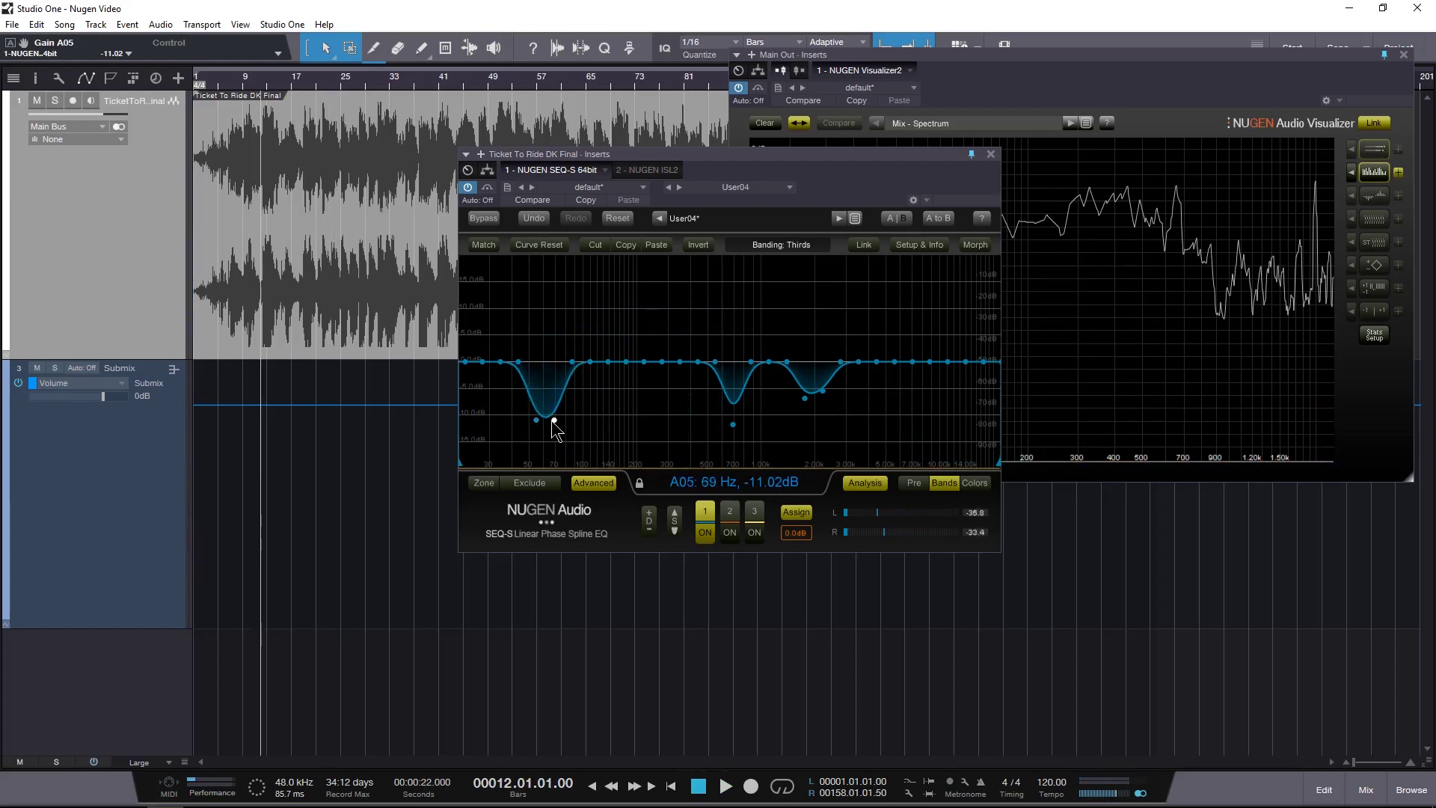
pyautogui.moveTo(573, 363); pyautogui.dragTo(567, 419)
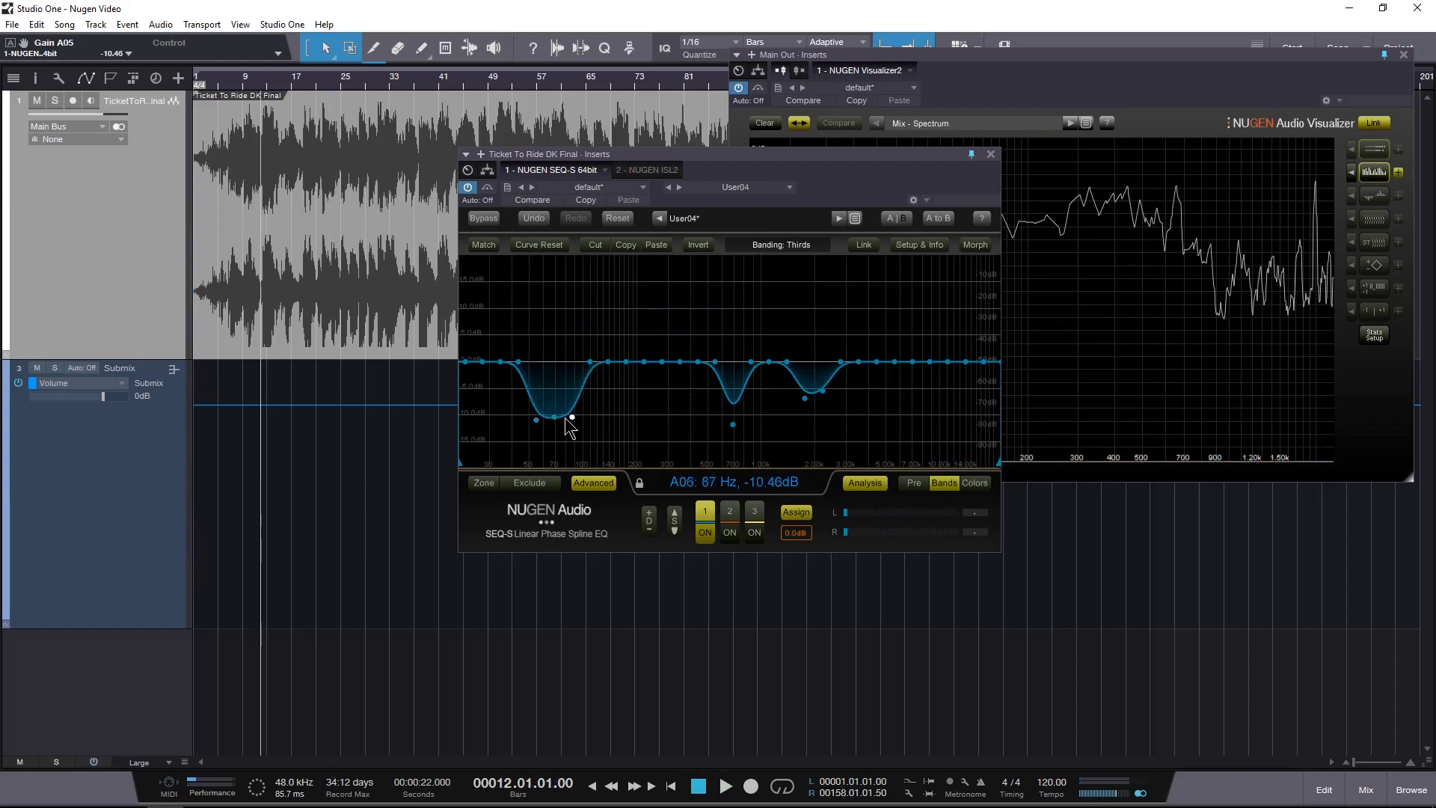
pyautogui.doubleClick(571, 418)
pyautogui.doubleClick(555, 417)
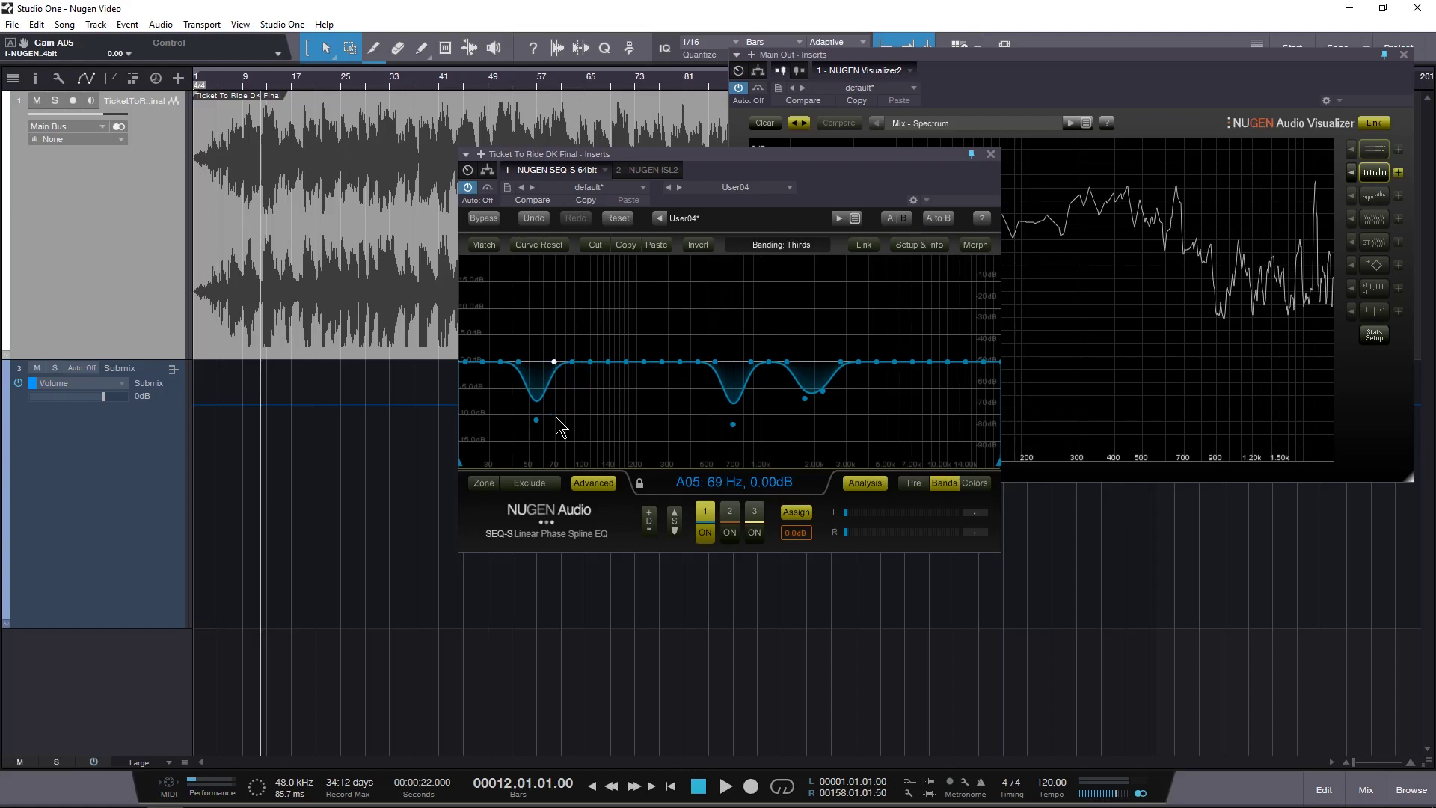
pyautogui.doubleClick(537, 421)
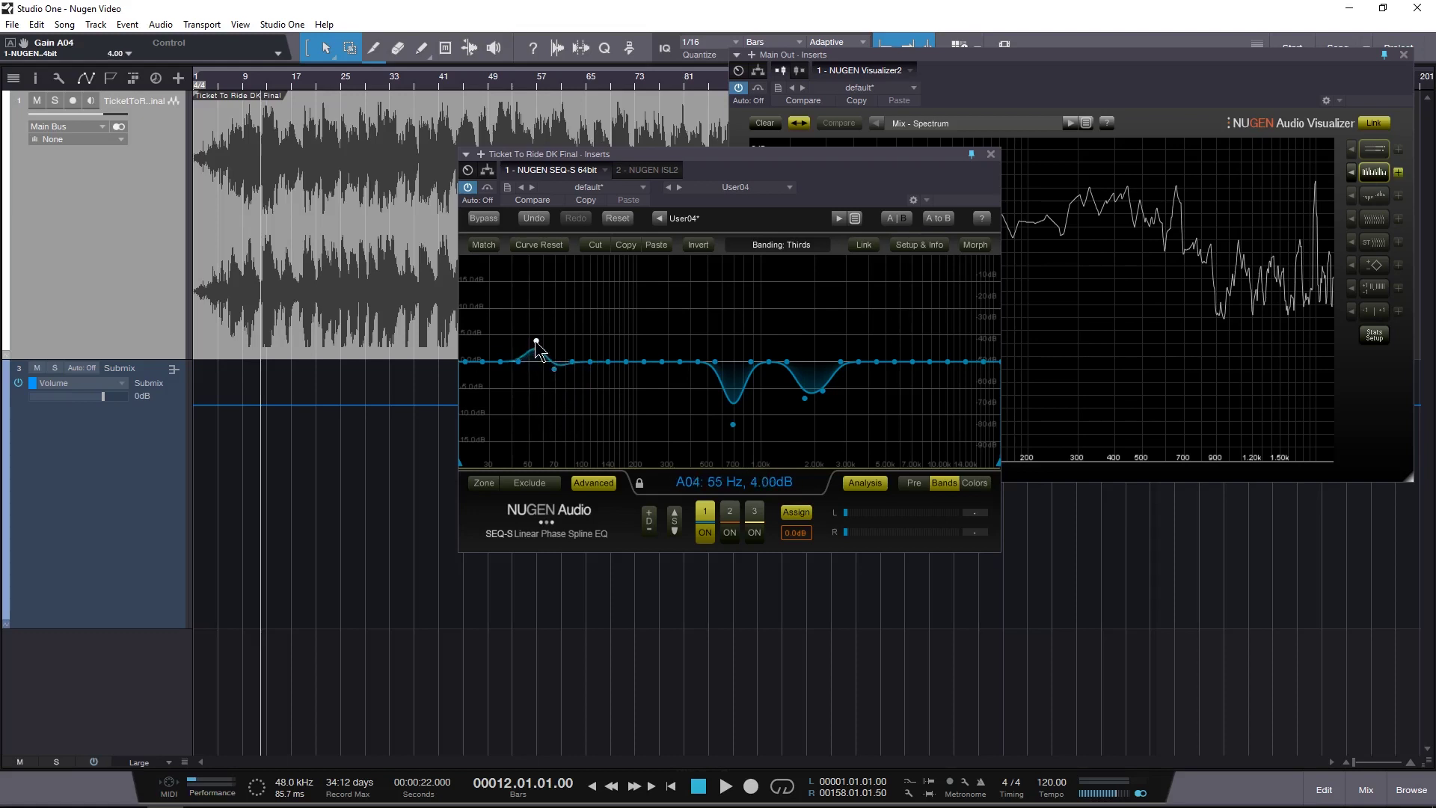
# Boost the 27 Hz point to about +6.5 dB and cut the 21 Hz point to -6.53 dB
pyautogui.moveTo(539, 349); pyautogui.dragTo(511, 344)
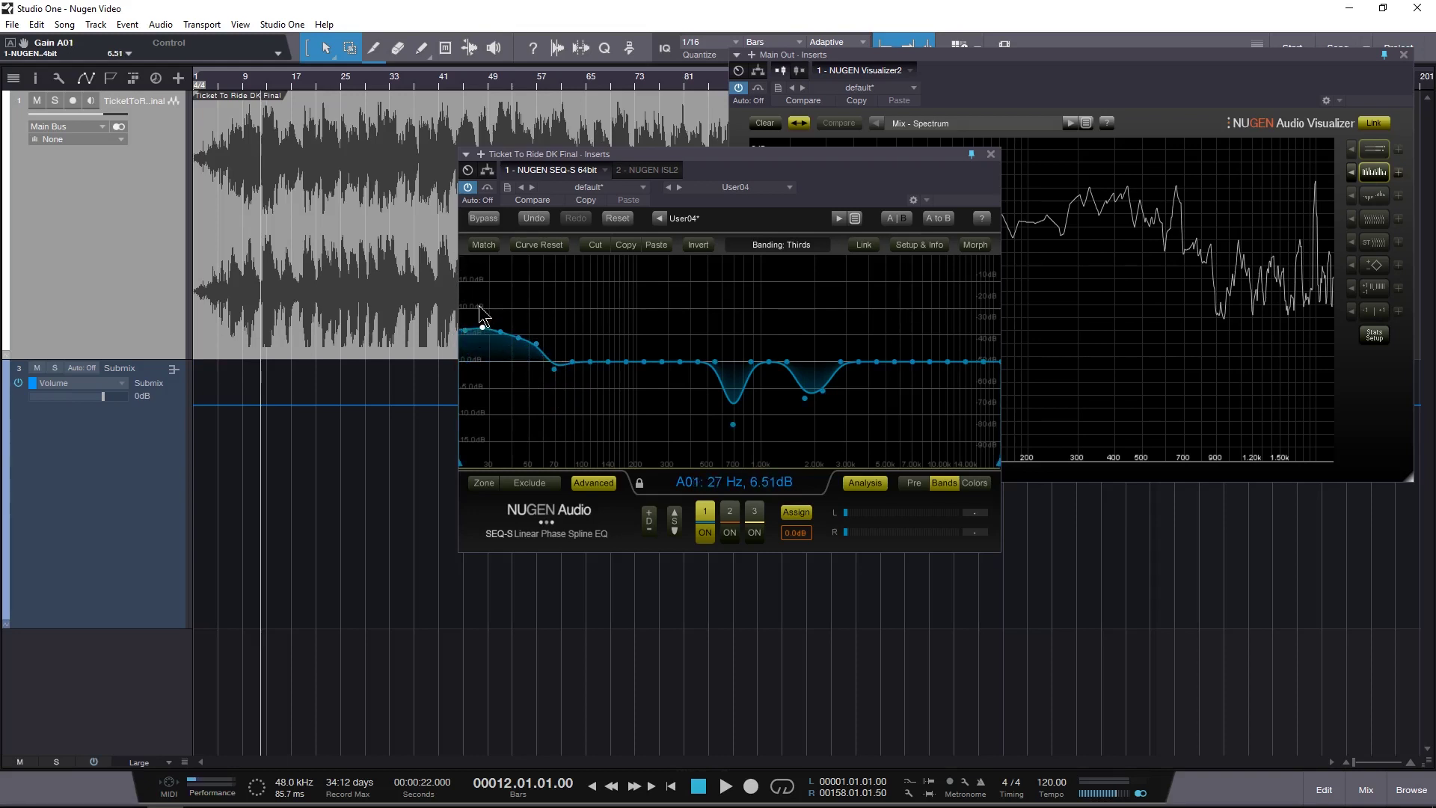
pyautogui.moveTo(479, 308); pyautogui.dragTo(464, 335)
pyautogui.moveTo(464, 391); pyautogui.dragTo(469, 398)
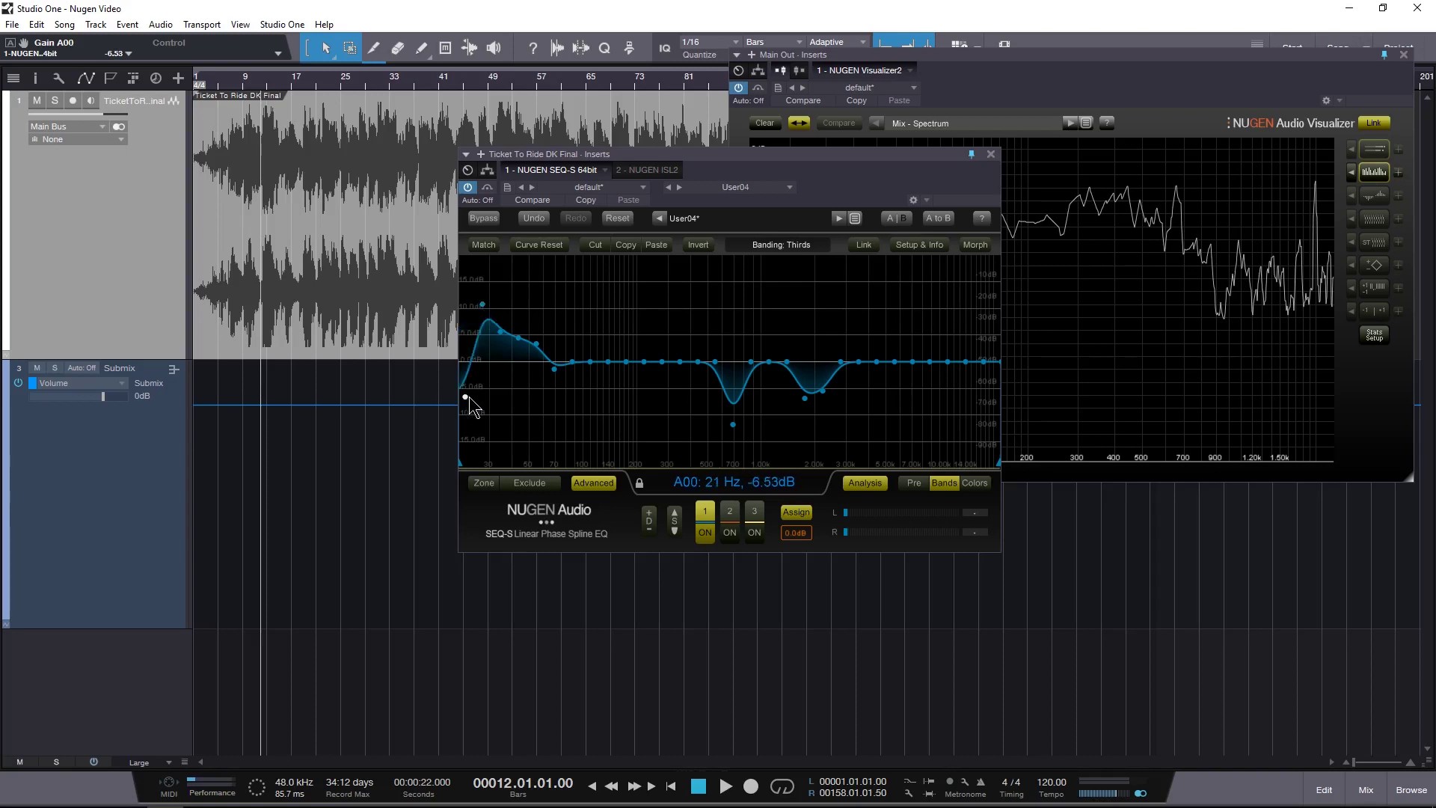
# Reset the 21 Hz and 27 Hz nodes to 0 dB and rescale the graph's dB axis
pyautogui.doubleClick(465, 397)
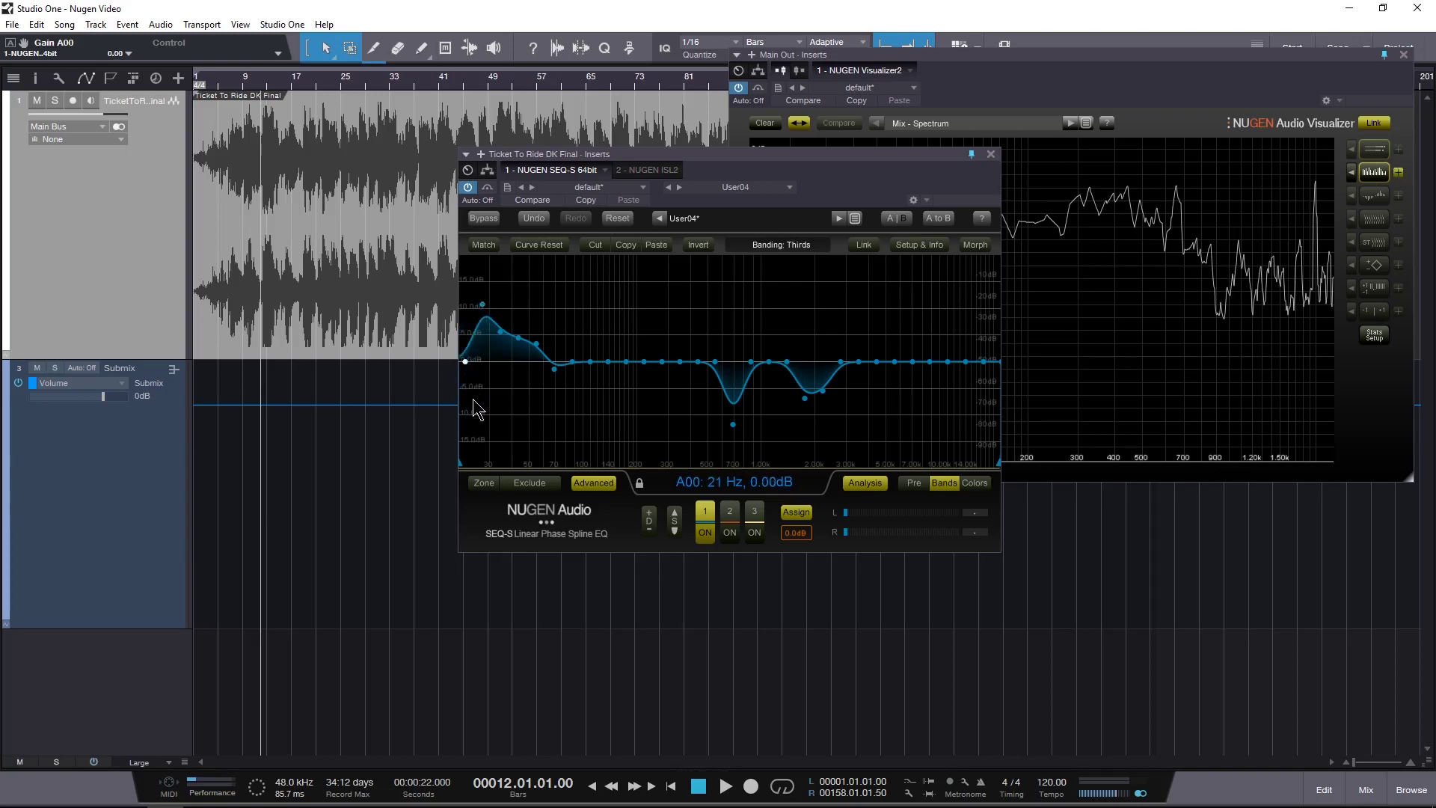
pyautogui.doubleClick(482, 304)
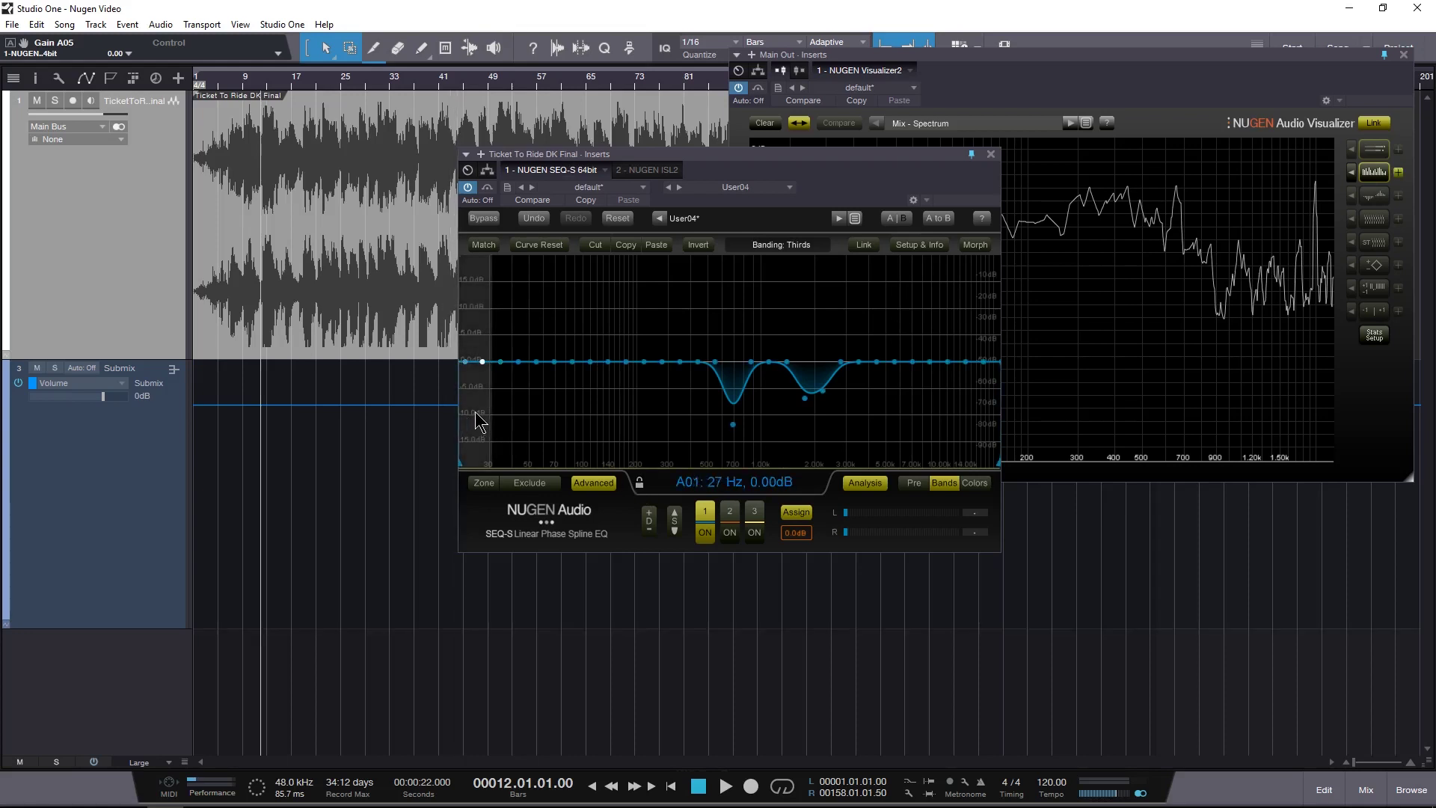
pyautogui.scroll(4, 482, 412)
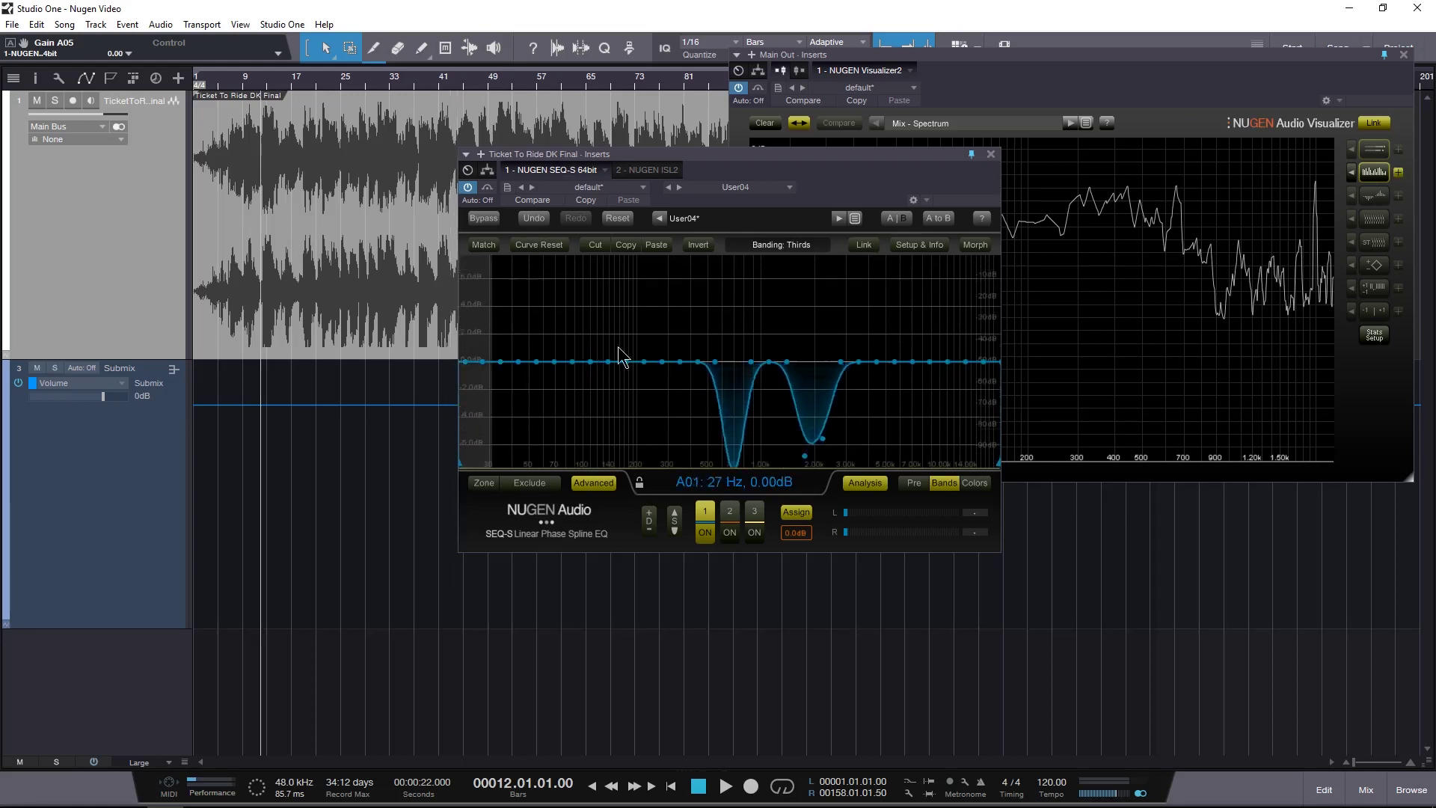
pyautogui.scroll(-4, 524, 378)
pyautogui.scroll(2, 475, 390)
pyautogui.scroll(-1, 521, 385)
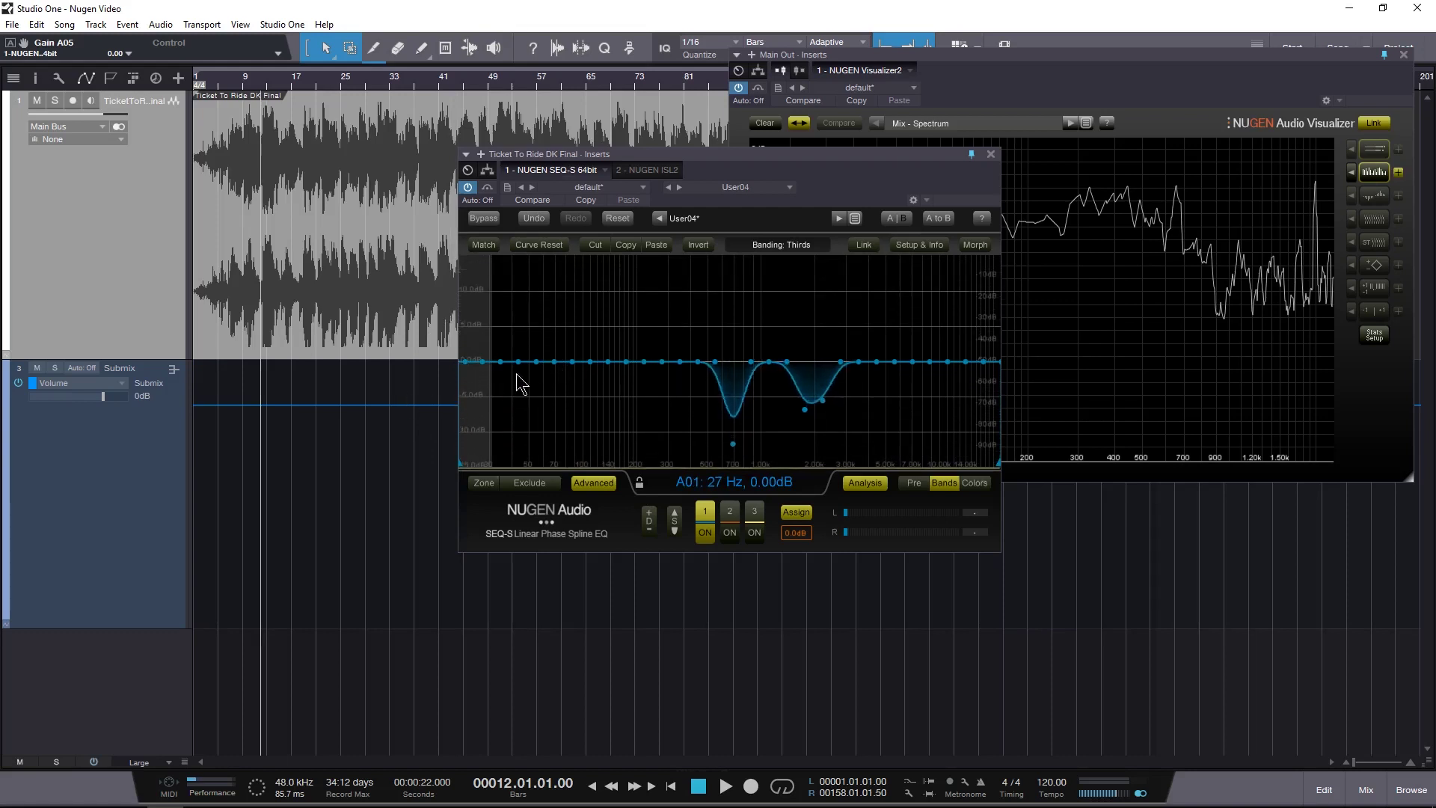
pyautogui.scroll(3, 532, 387)
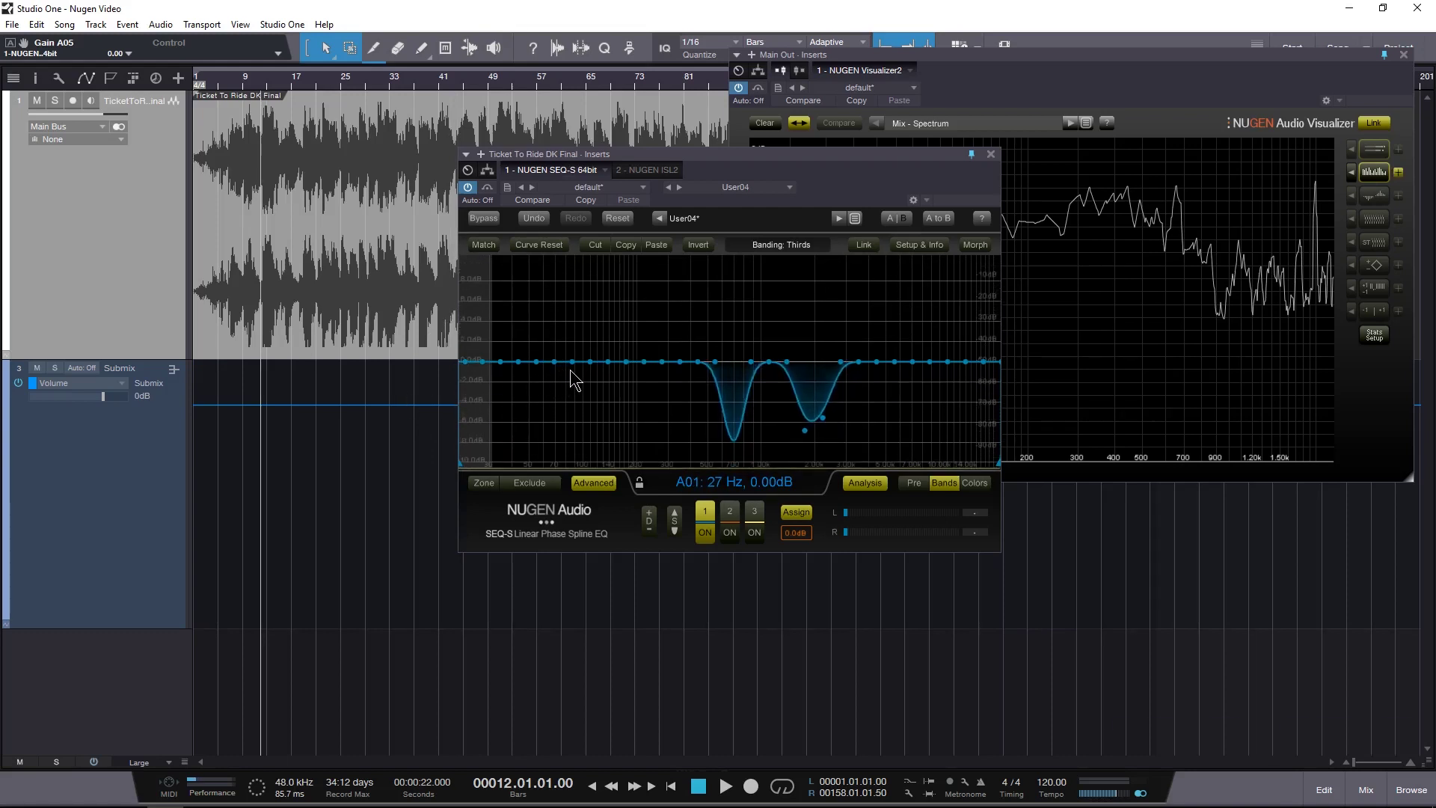
pyautogui.scroll(2, 573, 379)
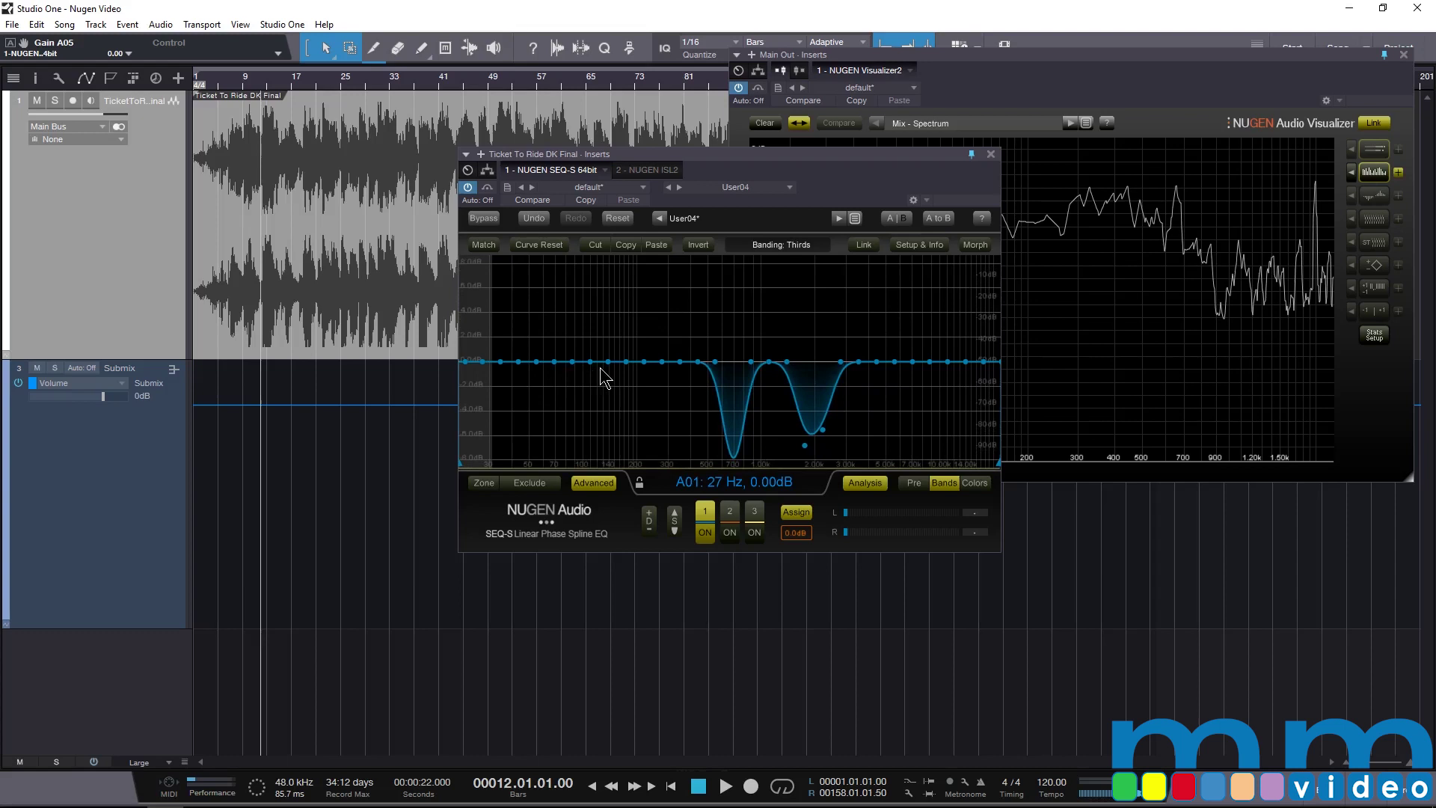
# Flatten SEQ-S curve 1 to 0 dB and switch both high-pass and low-pass filters to OFF
pyautogui.click(541, 245)
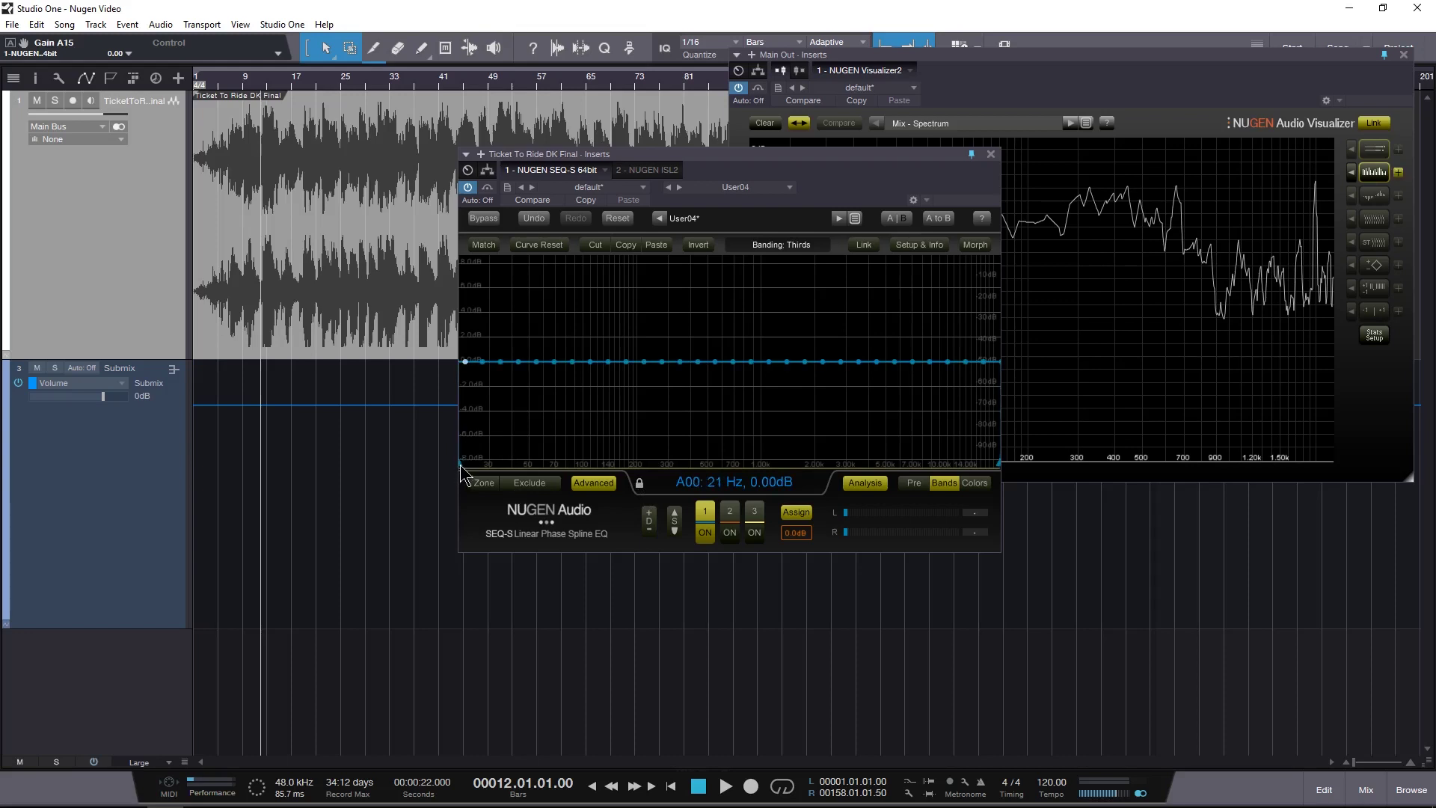
pyautogui.moveTo(461, 474); pyautogui.dragTo(404, 516)
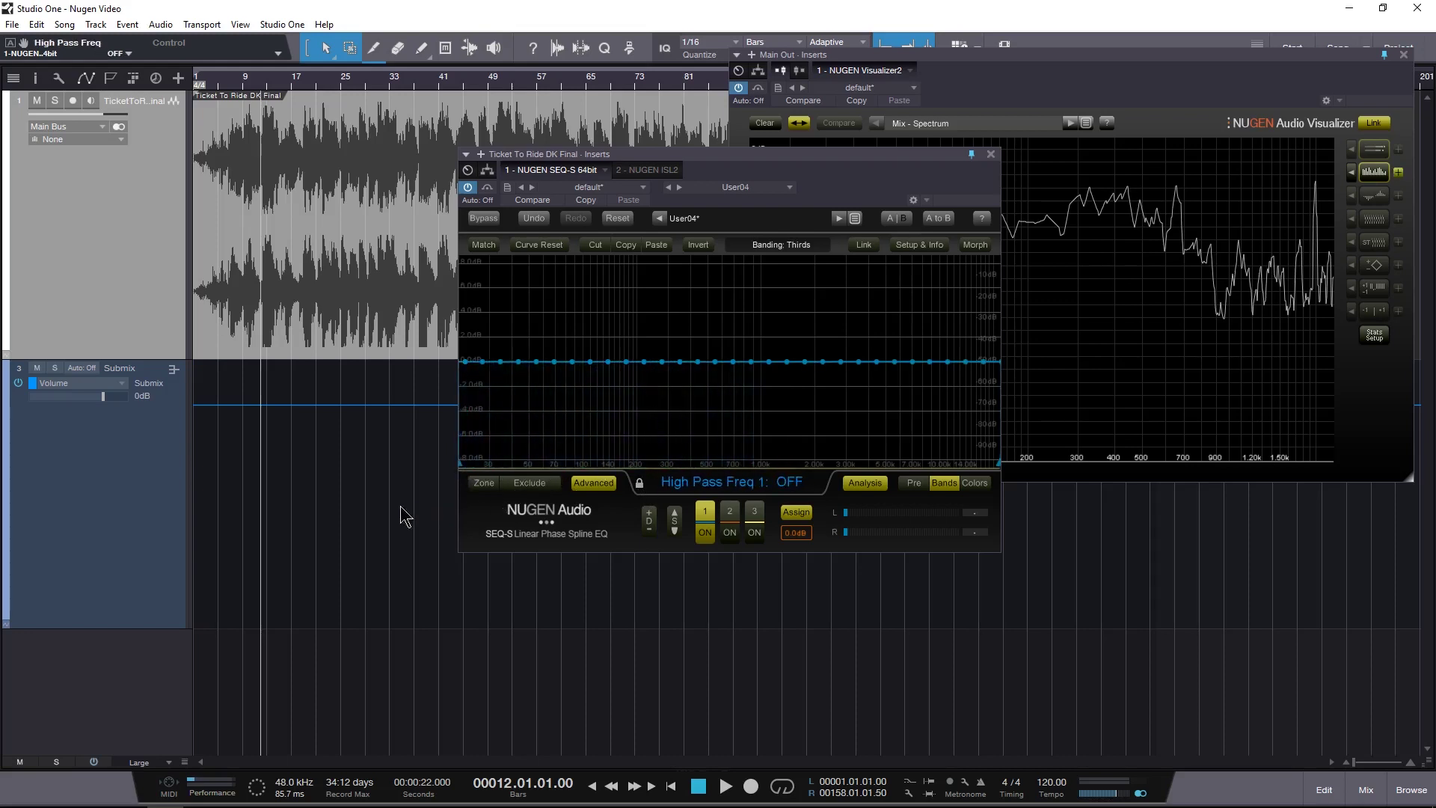
pyautogui.moveTo(1001, 473); pyautogui.dragTo(1058, 475)
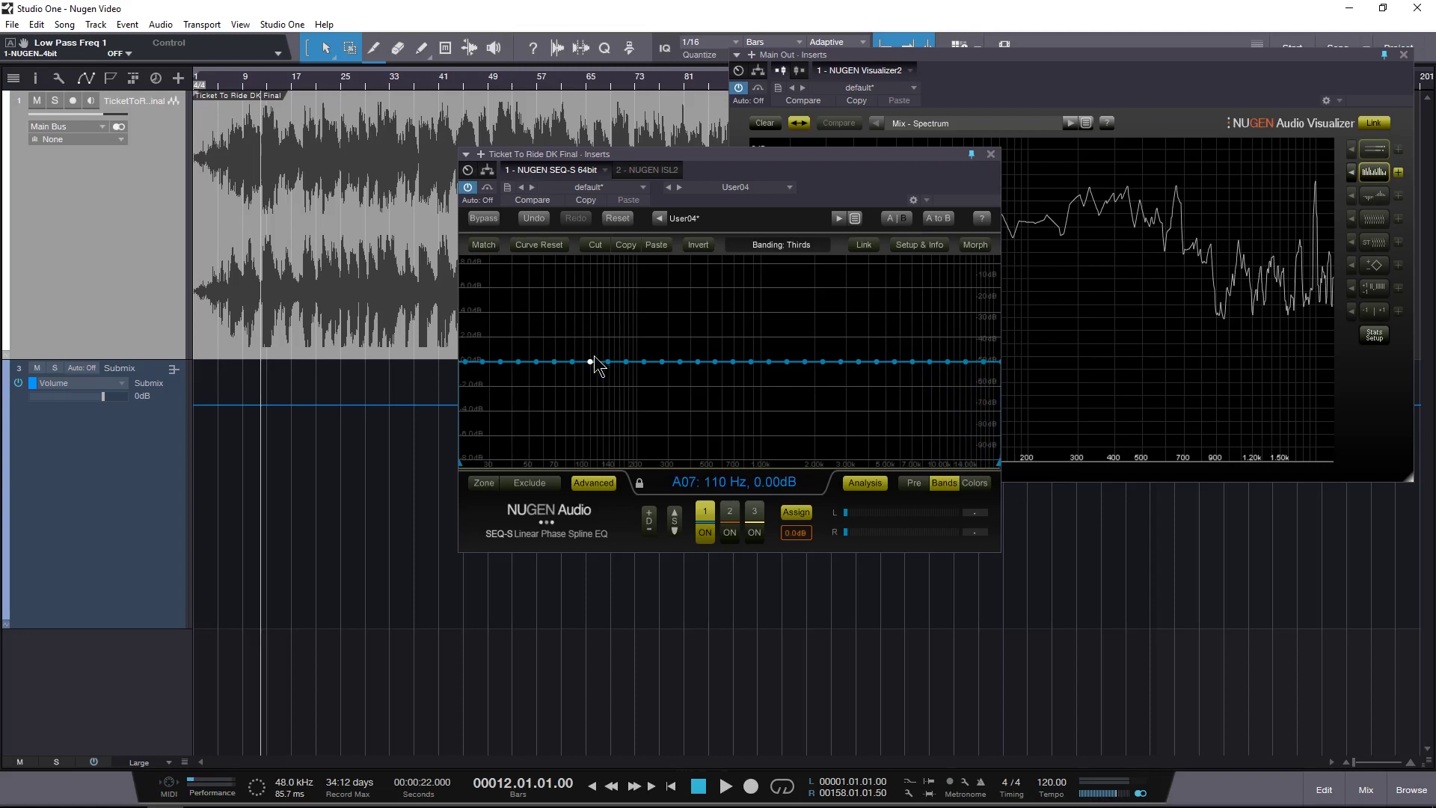
# With the vocal playing, dip 698 Hz to about -2.8 dB and 1.8 kHz, then raise 554 Hz for a smoother dip
pyautogui.press('space')
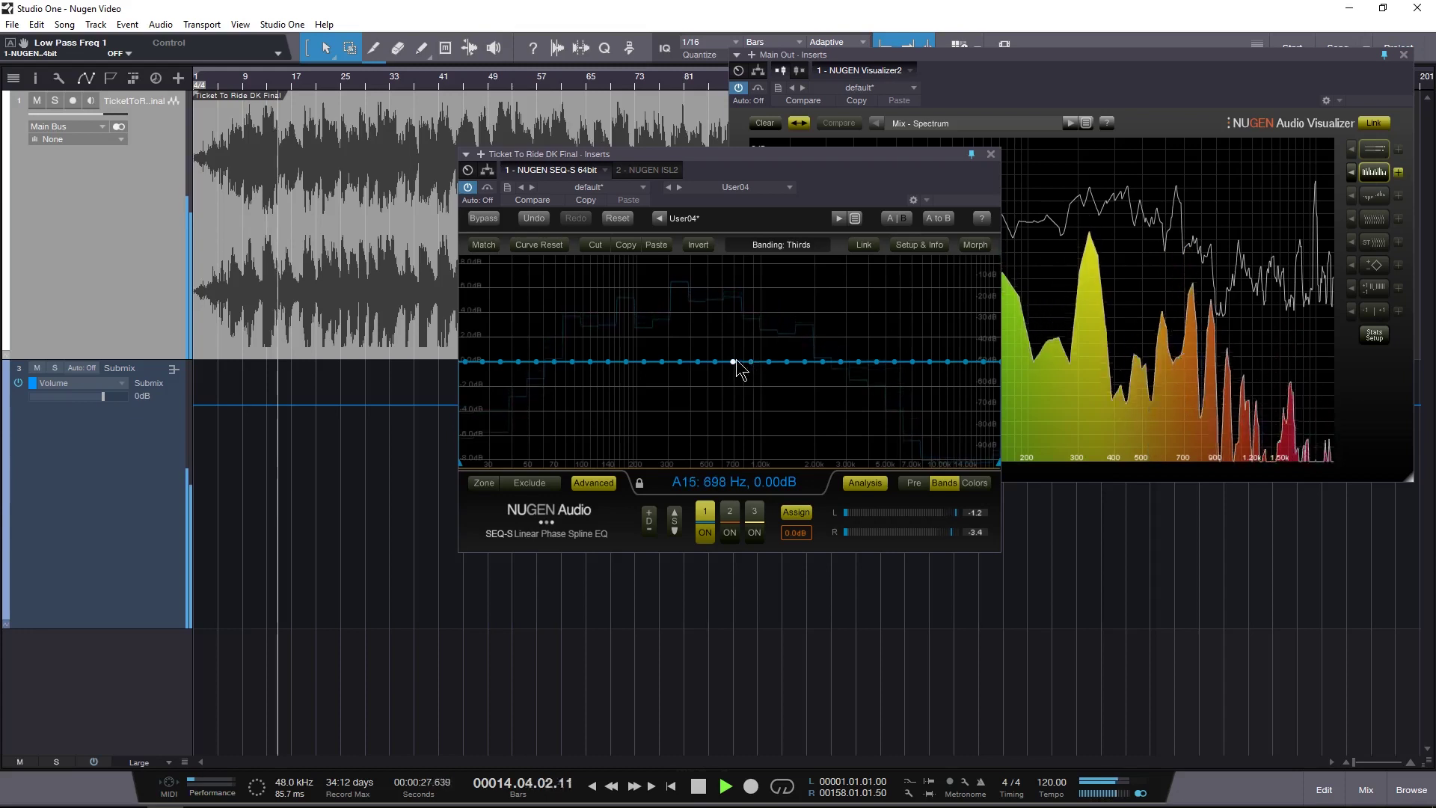
pyautogui.moveTo(736, 362); pyautogui.dragTo(715, 437)
pyautogui.moveTo(823, 360); pyautogui.dragTo(806, 411)
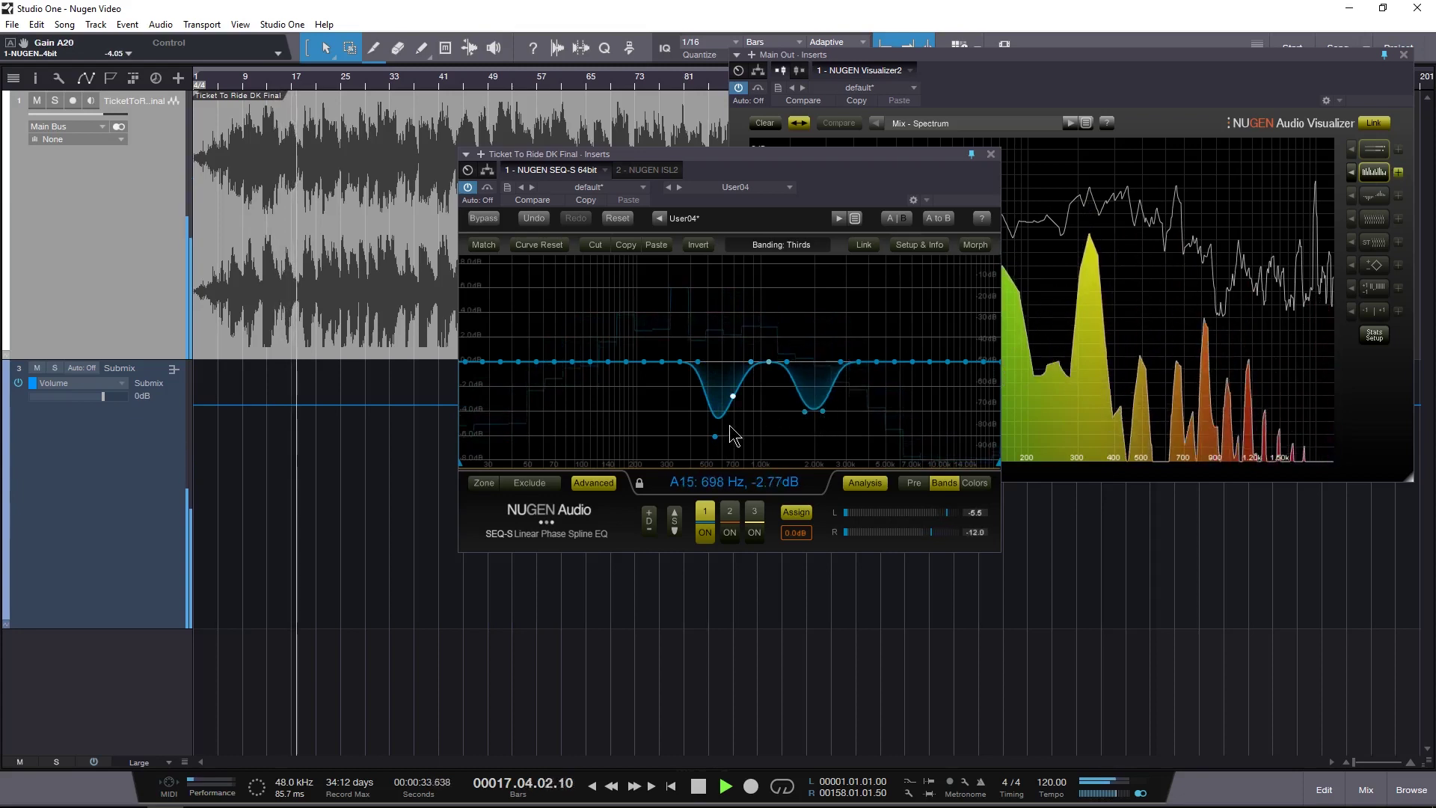
pyautogui.moveTo(716, 436); pyautogui.dragTo(717, 405)
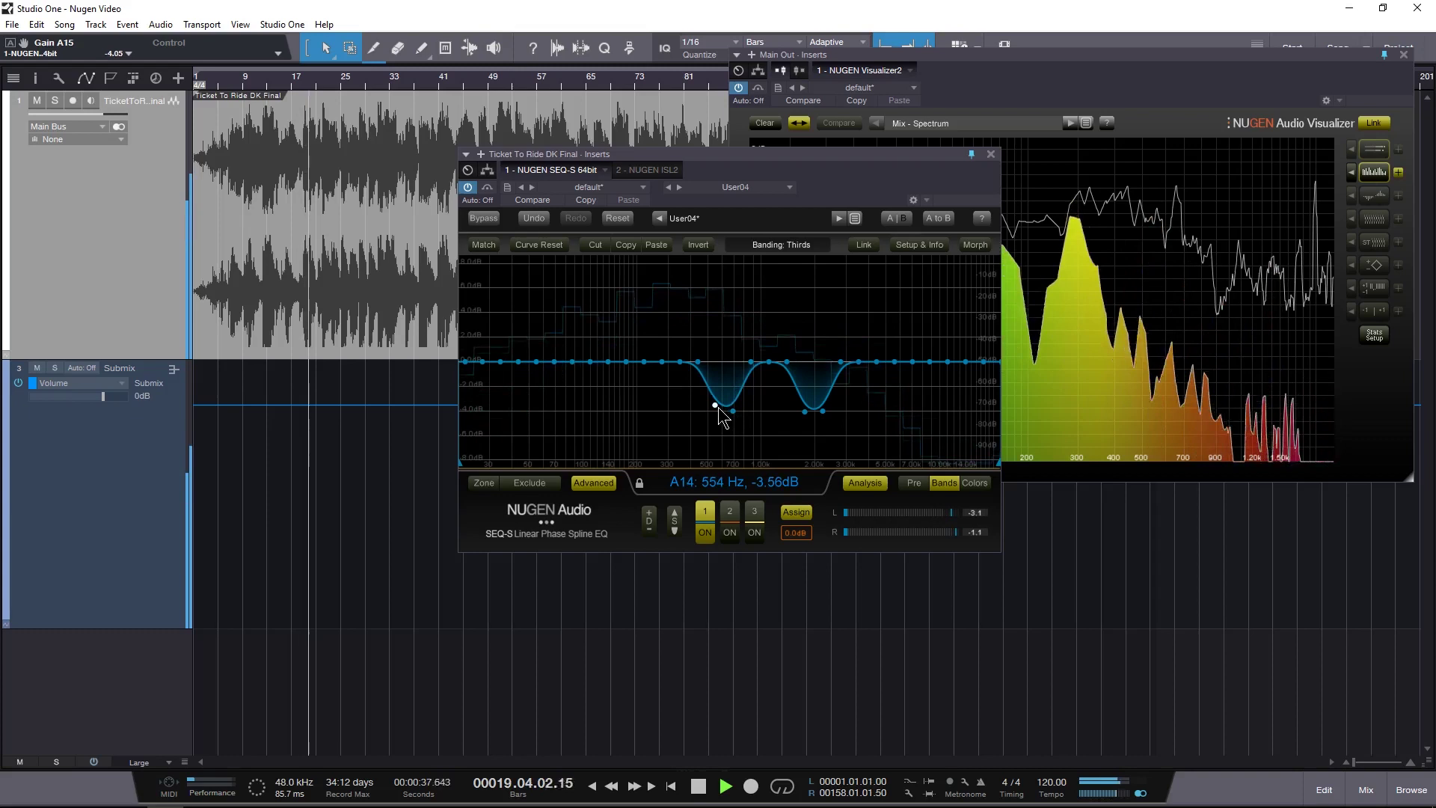
pyautogui.moveTo(716, 405); pyautogui.dragTo(716, 395)
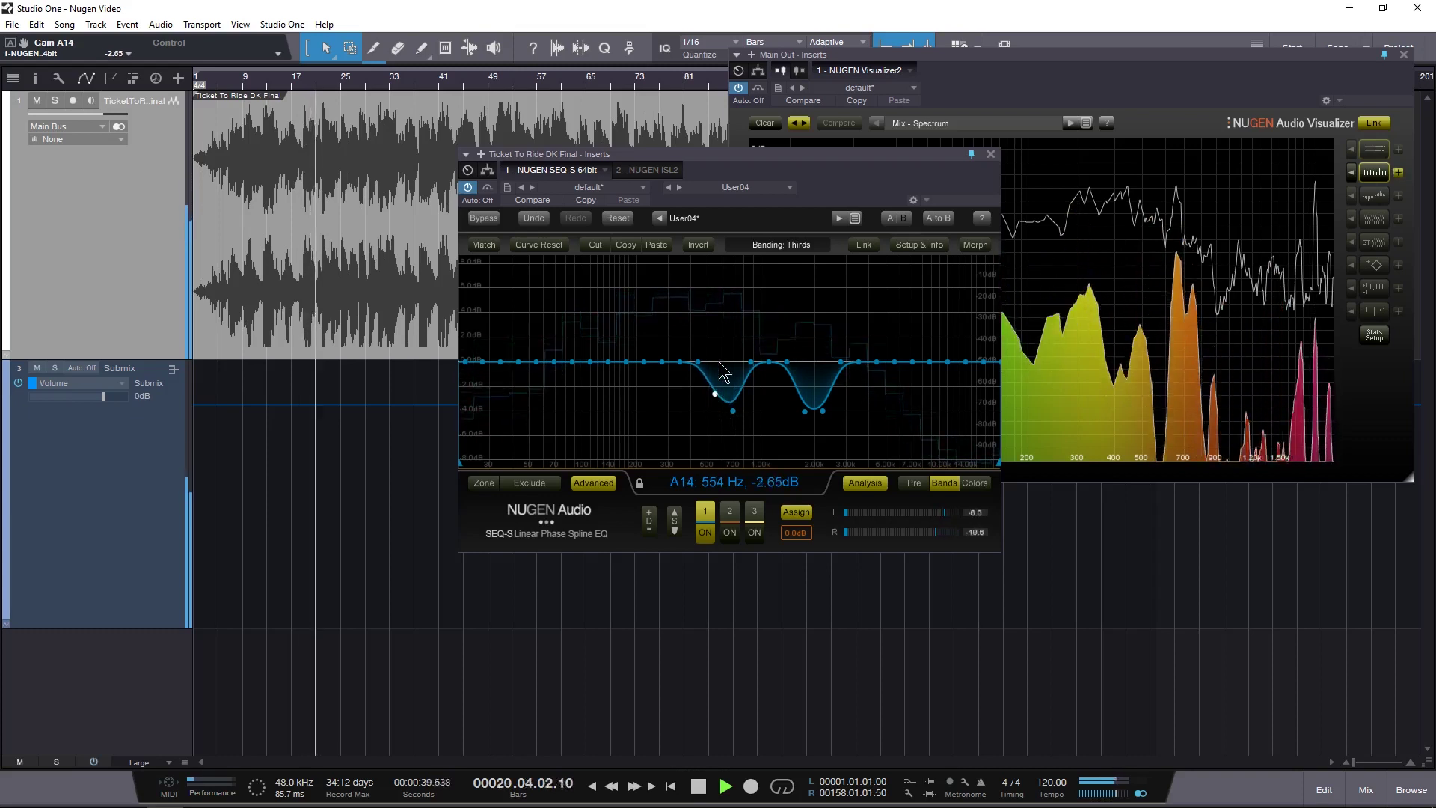
# Toggle Bypass on and back off to compare the vocal with and without the EQ, then stop playback
pyautogui.click(485, 219)
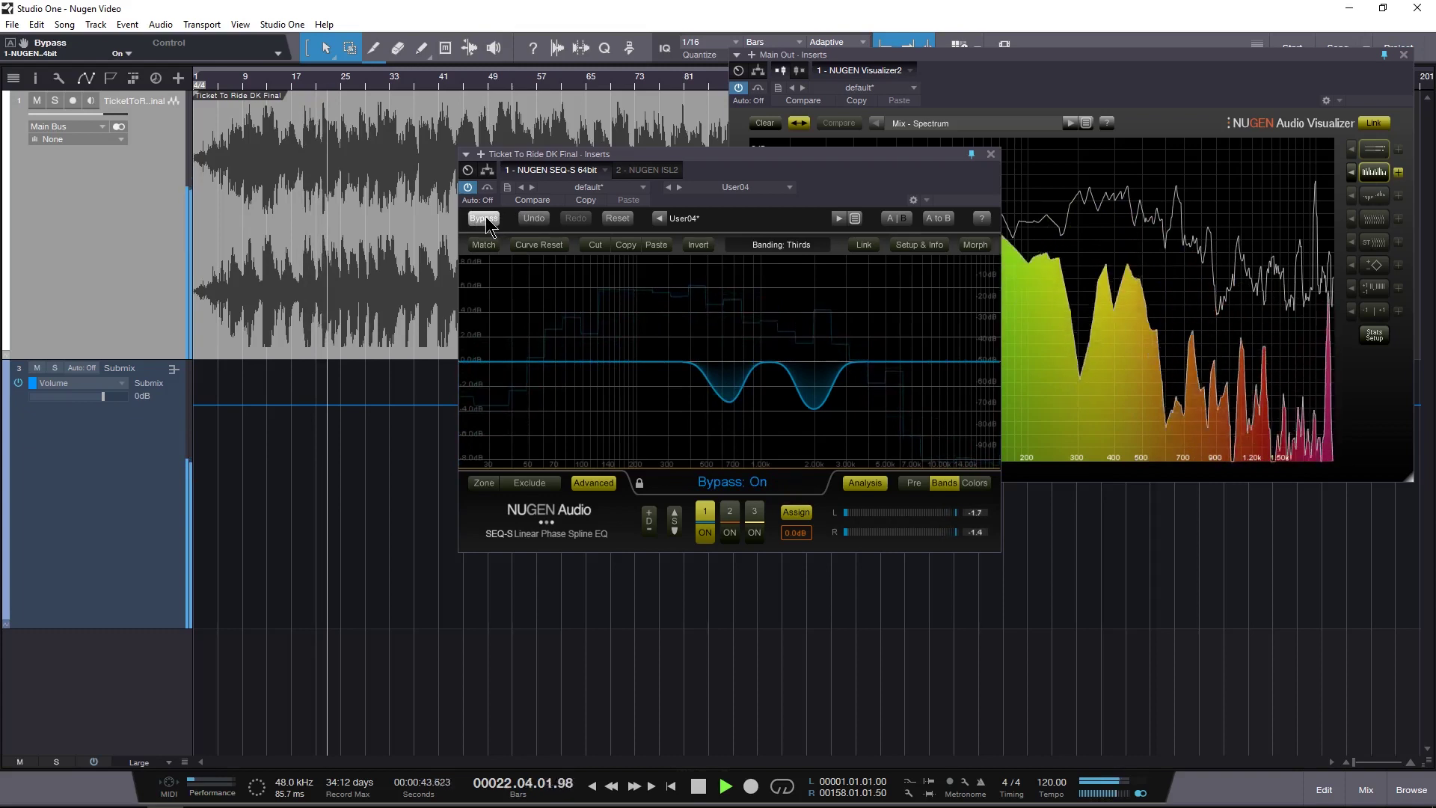
pyautogui.click(484, 218)
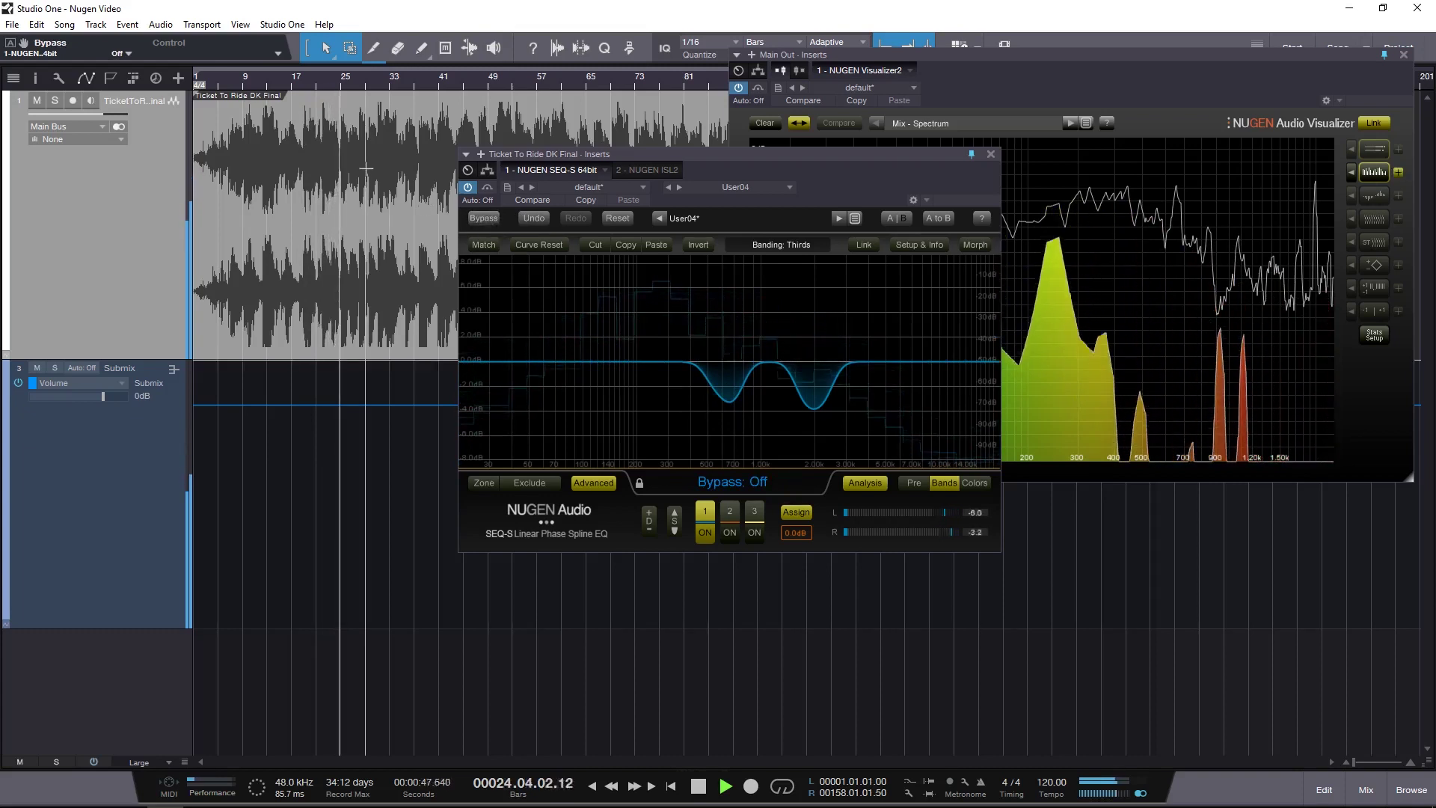
pyautogui.press('space')
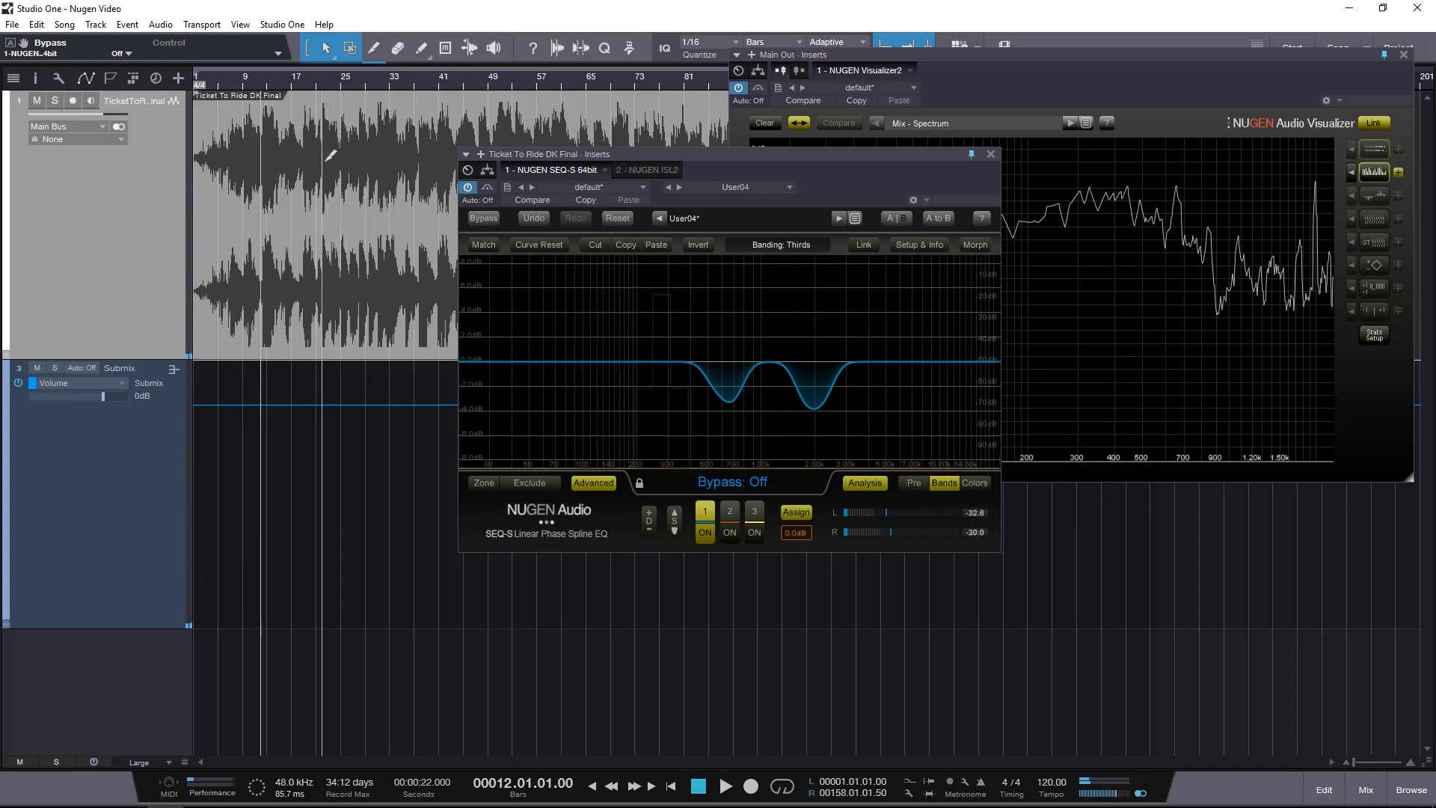
pyautogui.scroll(3, 324, 150)
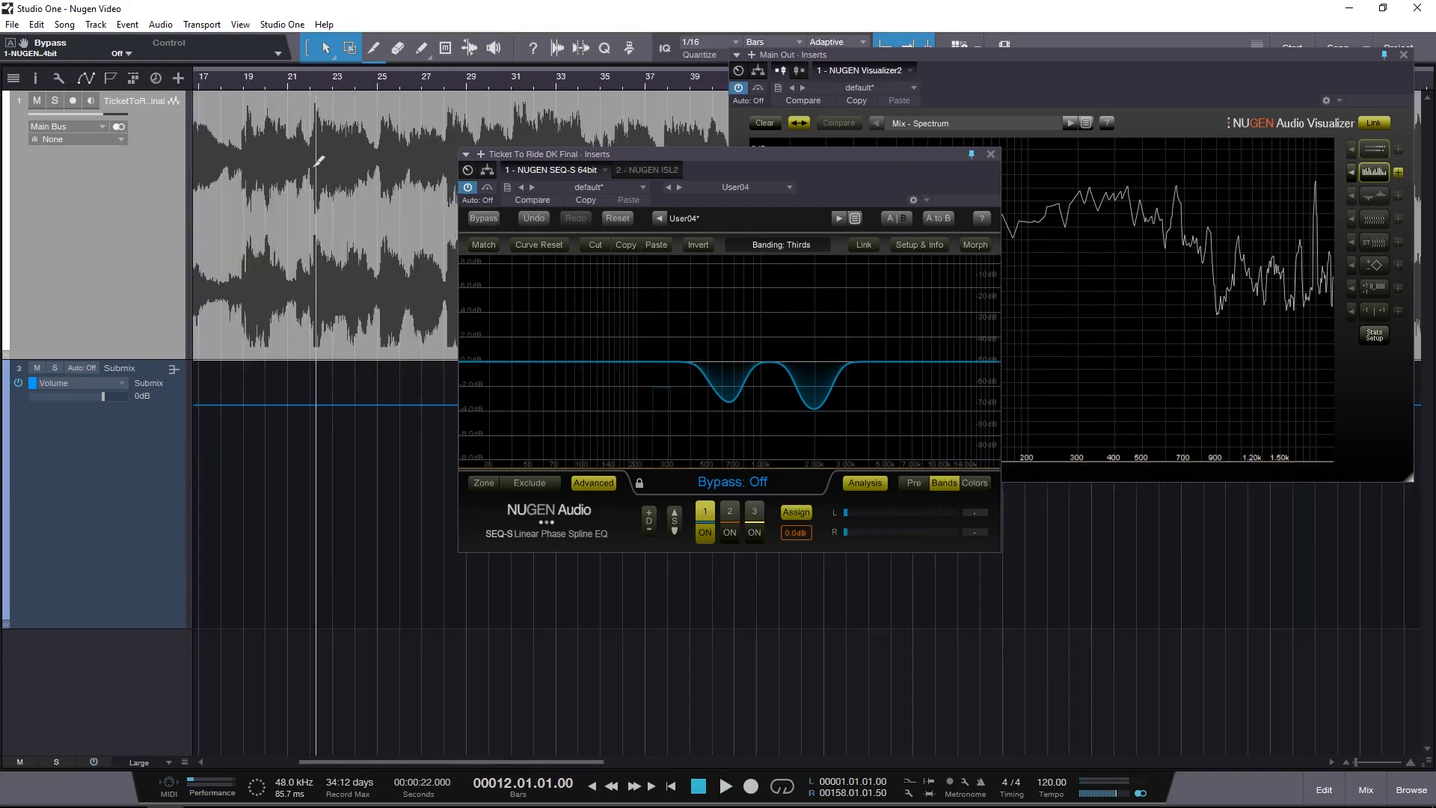
# Play from bar 21 twice, comparing against bypass, ending with the EQ active and playback stopped
pyautogui.click(313, 163)
pyautogui.press('space')
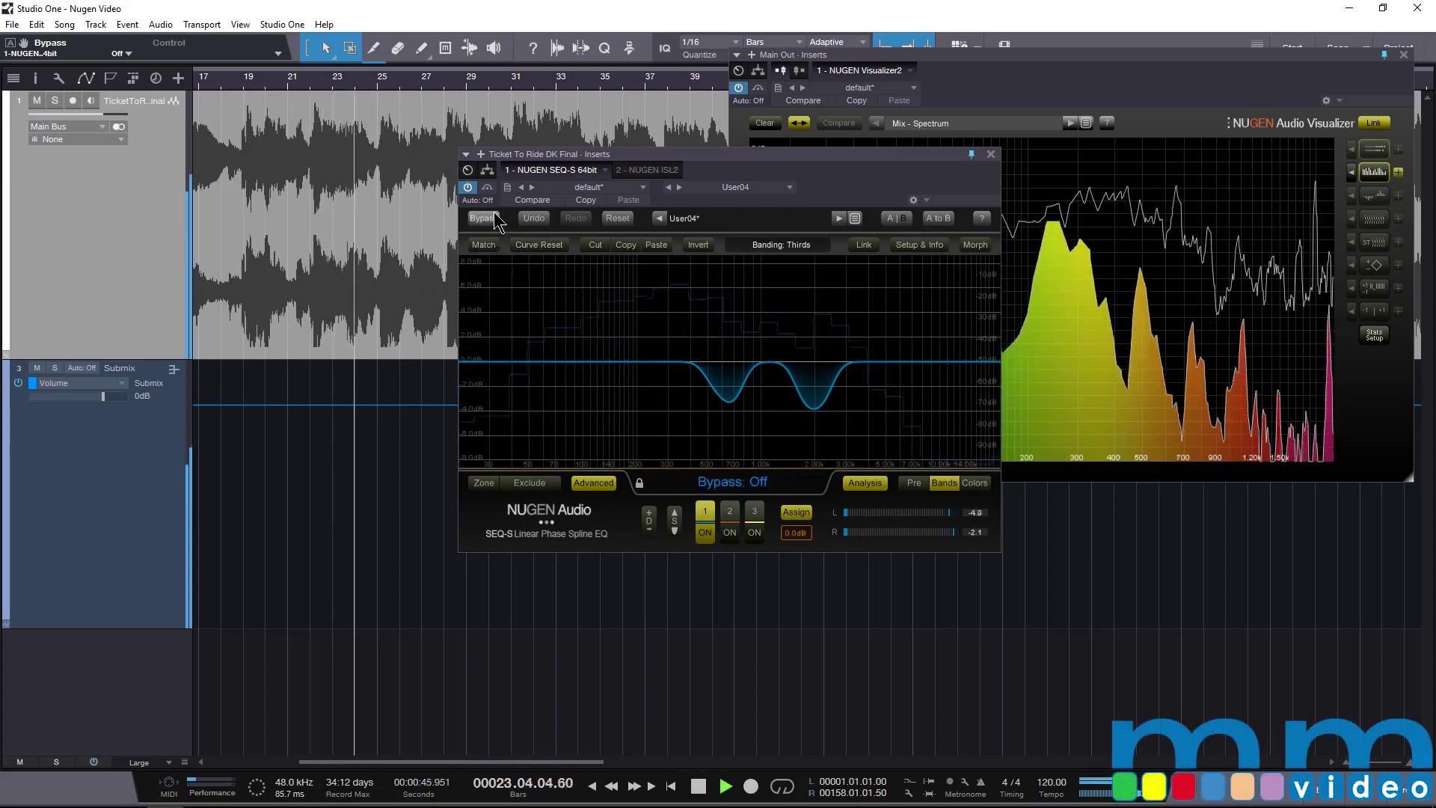
pyautogui.press('space')
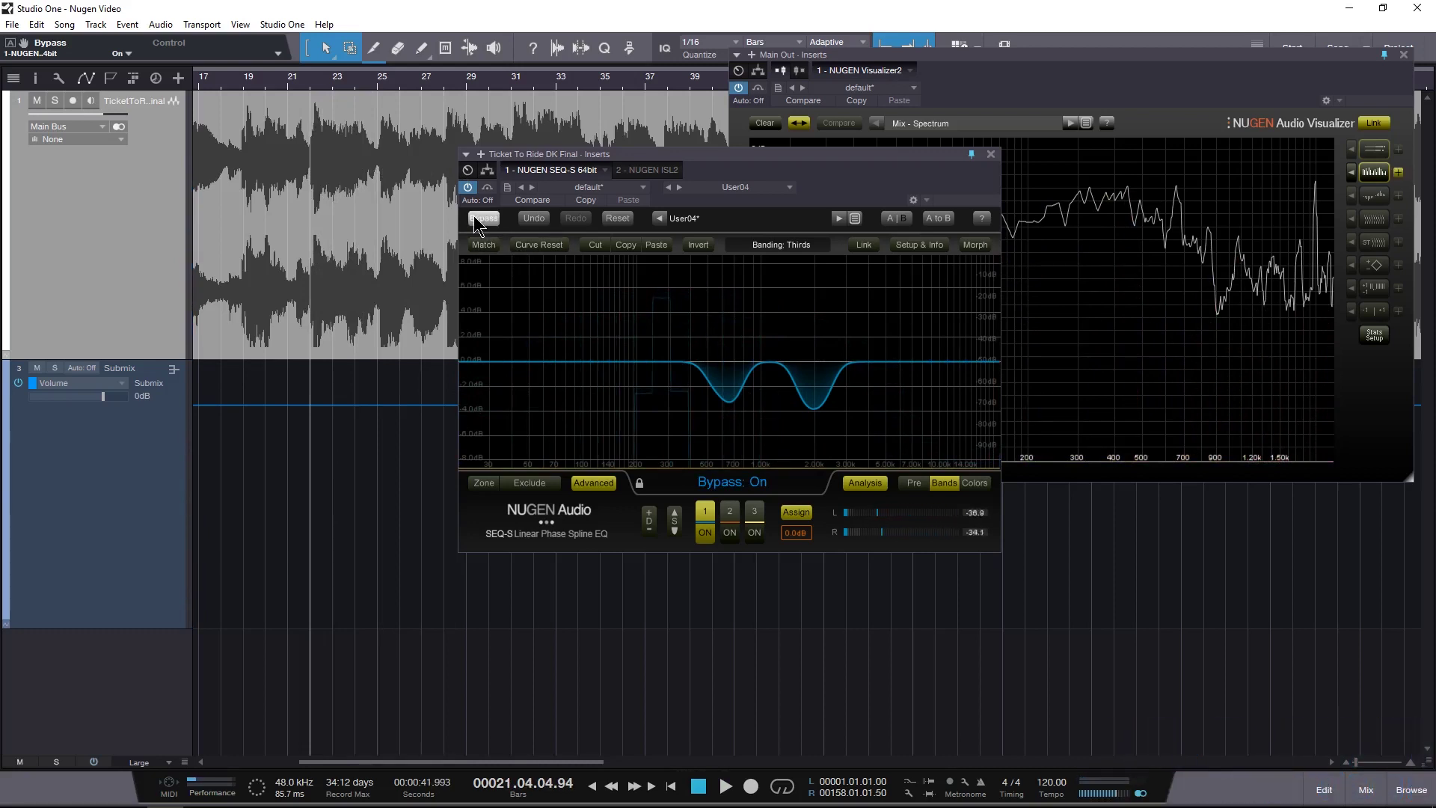
pyautogui.press('space')
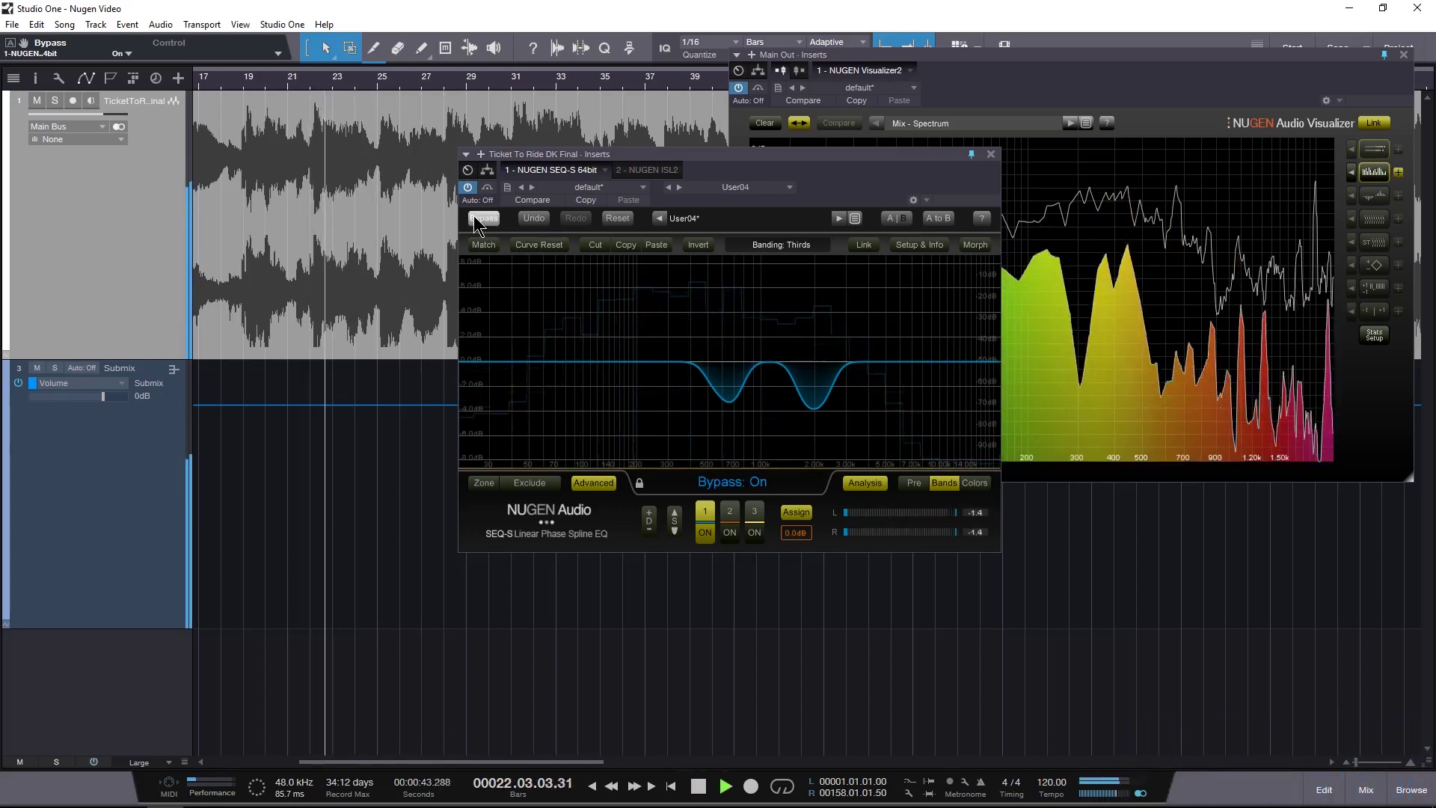
pyautogui.click(483, 217)
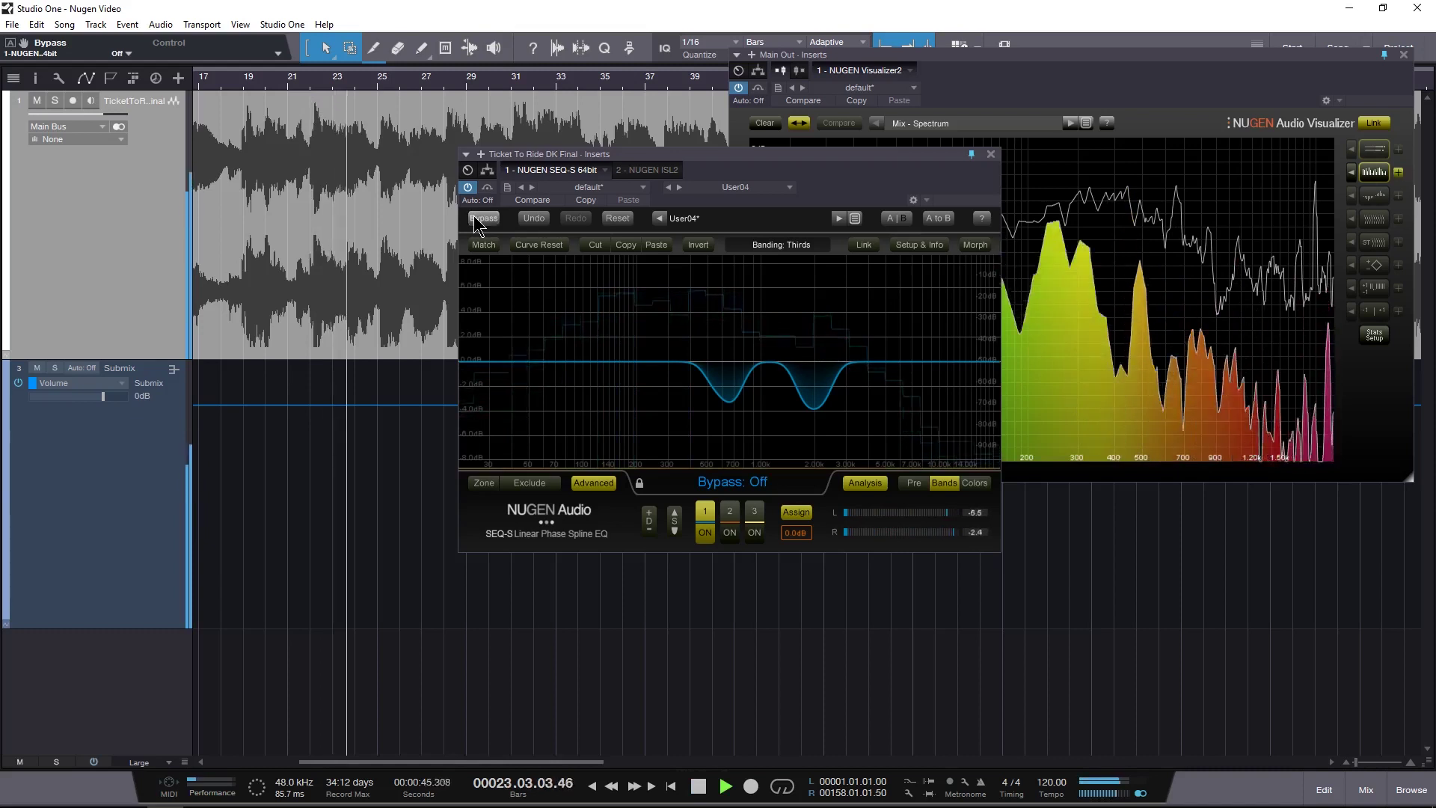
pyautogui.press('space')
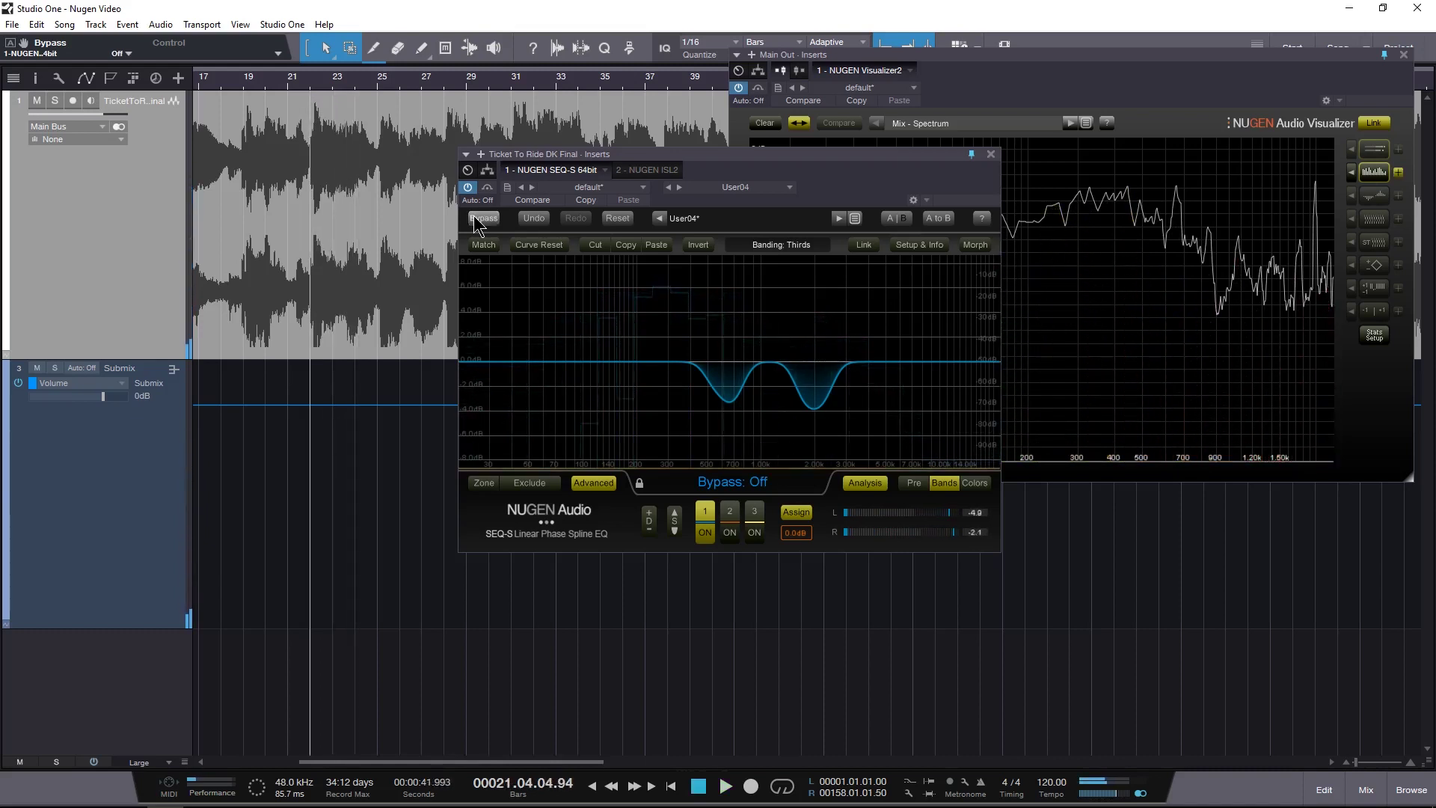